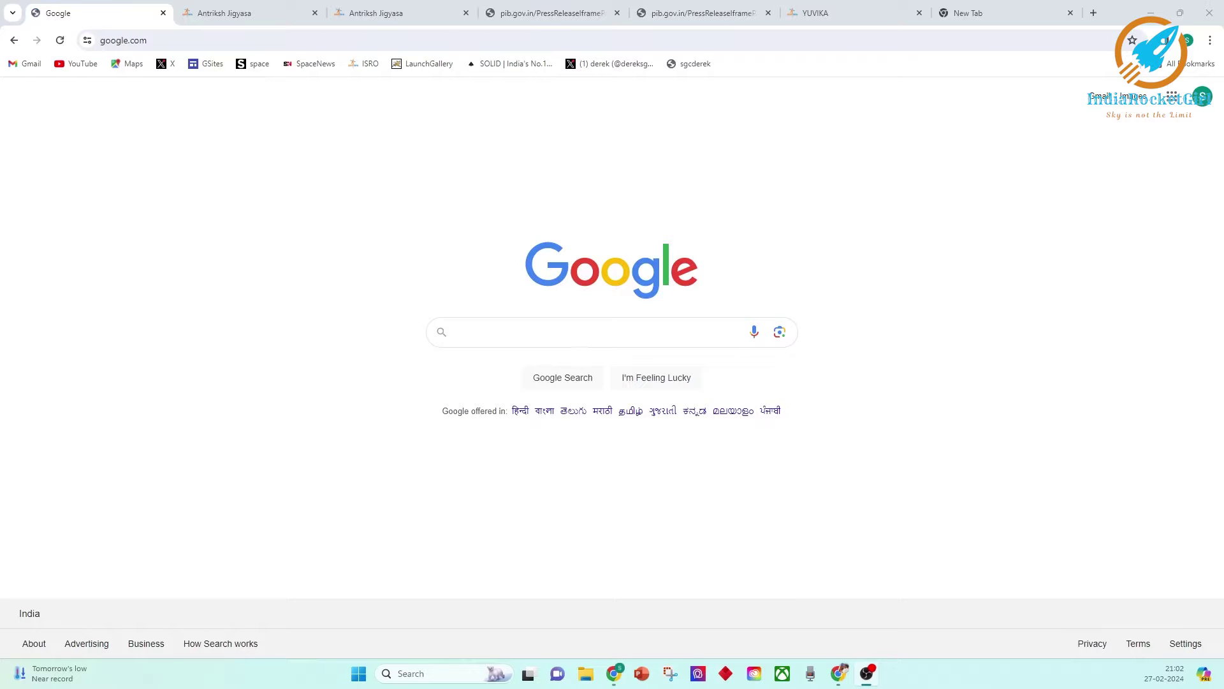
Search Google for 'yuvika 2024' and open the Antriksh Jigyasa ISRO YUVIKA result.
click(574, 332)
text(yuvika)
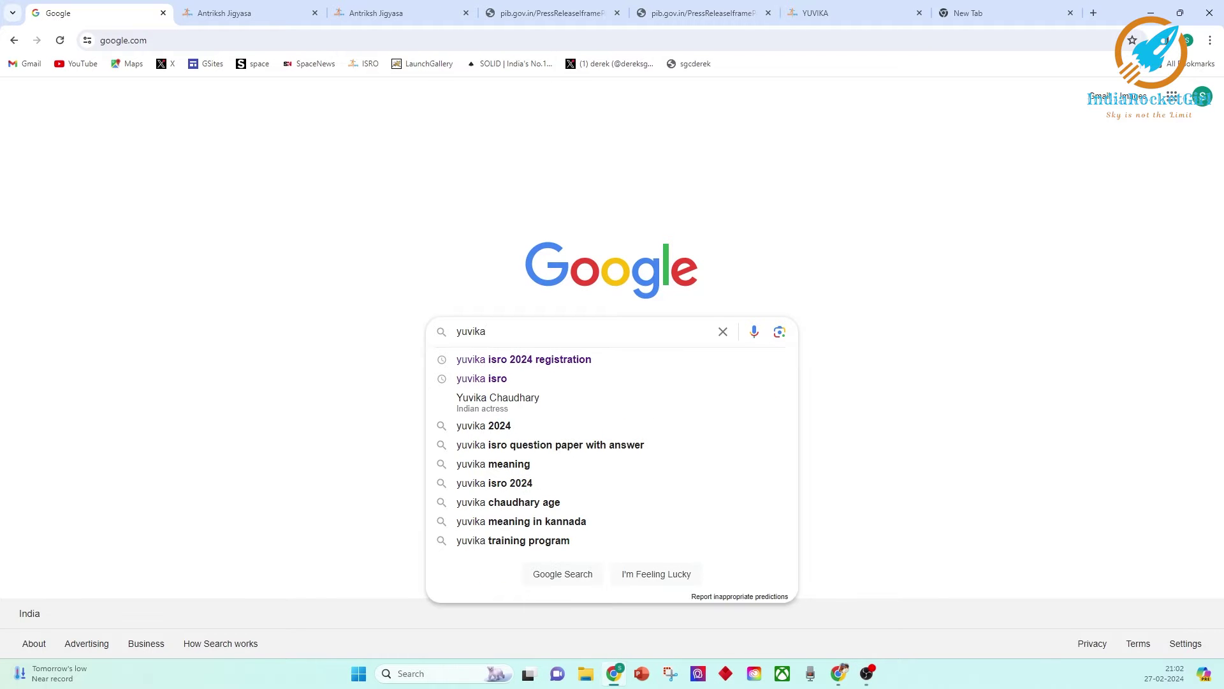
text( 2024)
key(Return)
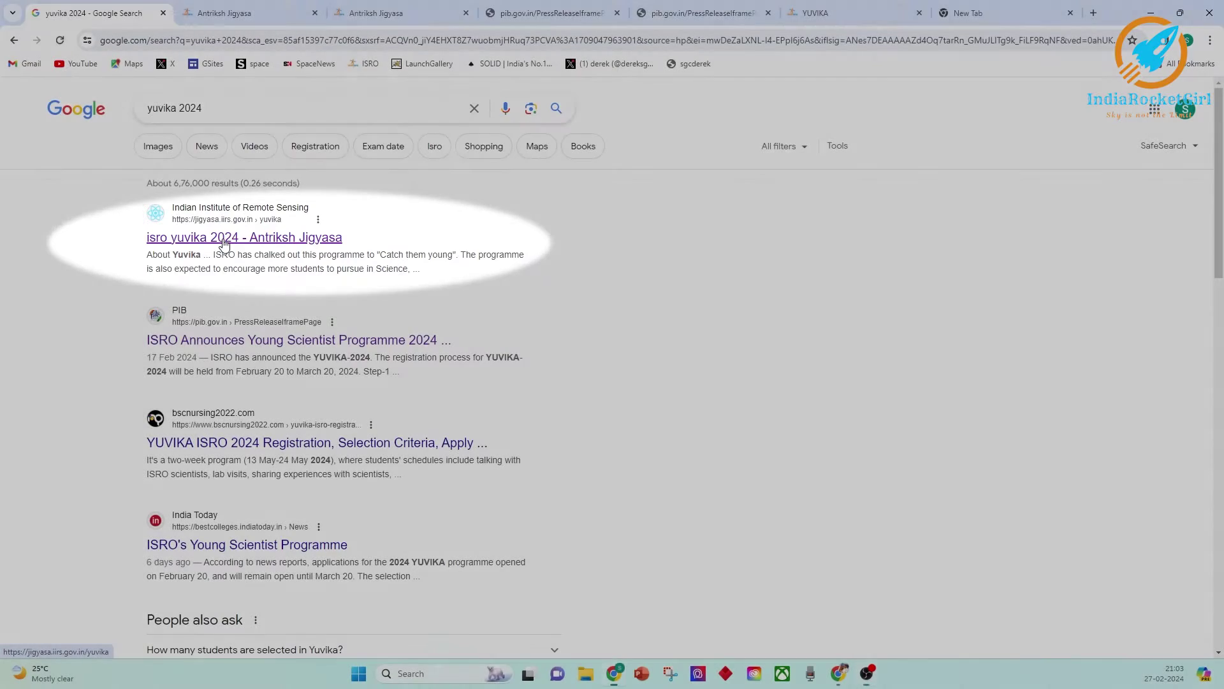
click(224, 239)
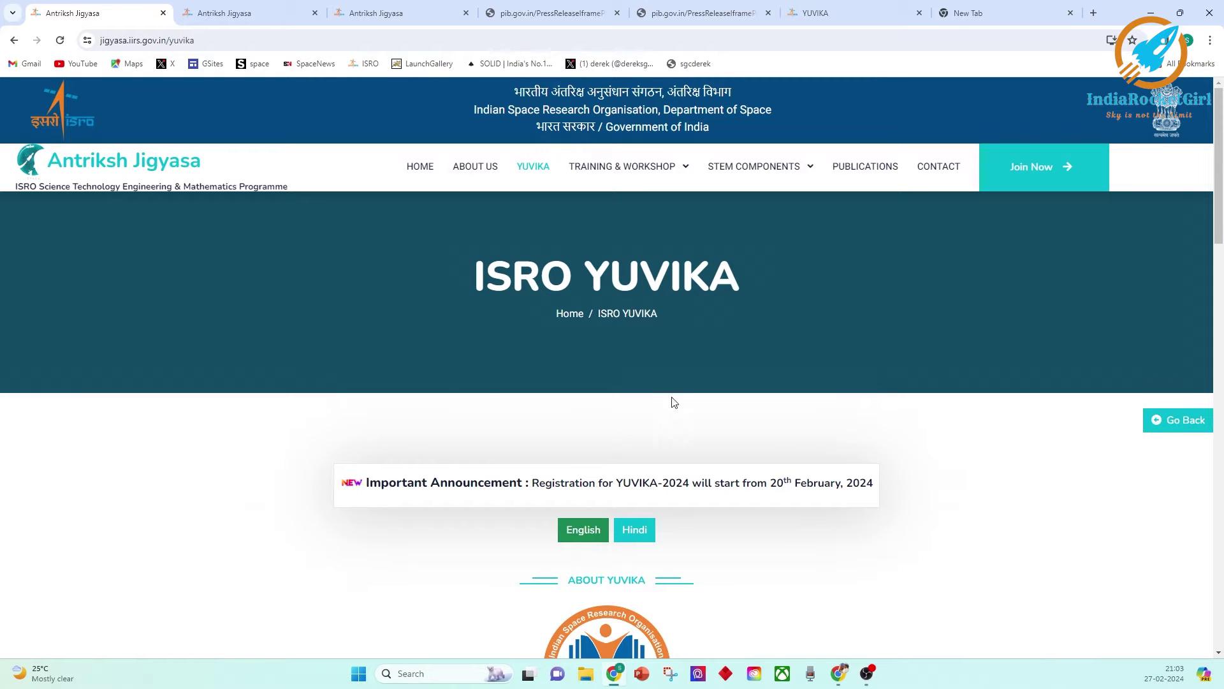
Scroll past Important Dates and highlight the participant selection note and registration Steps 1–6.
scroll(667, 381, down, 10)
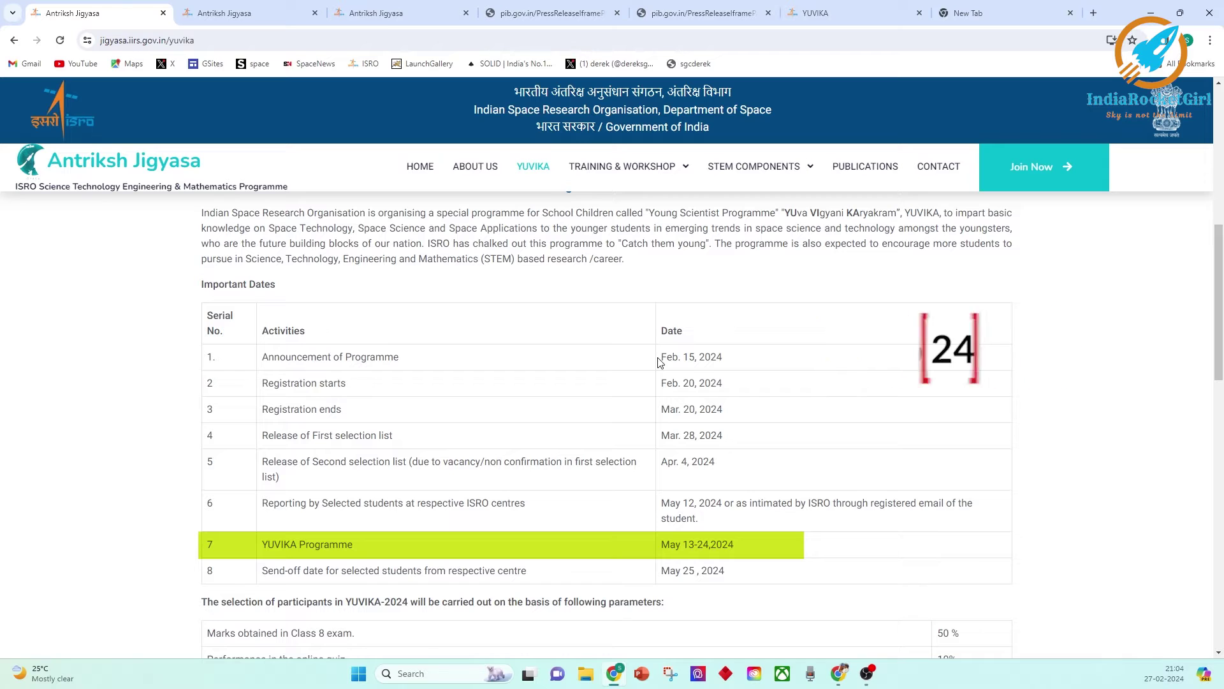
scroll(660, 362, down, 3)
scroll(255, 382, down, 1)
drag(222, 346, 336, 348)
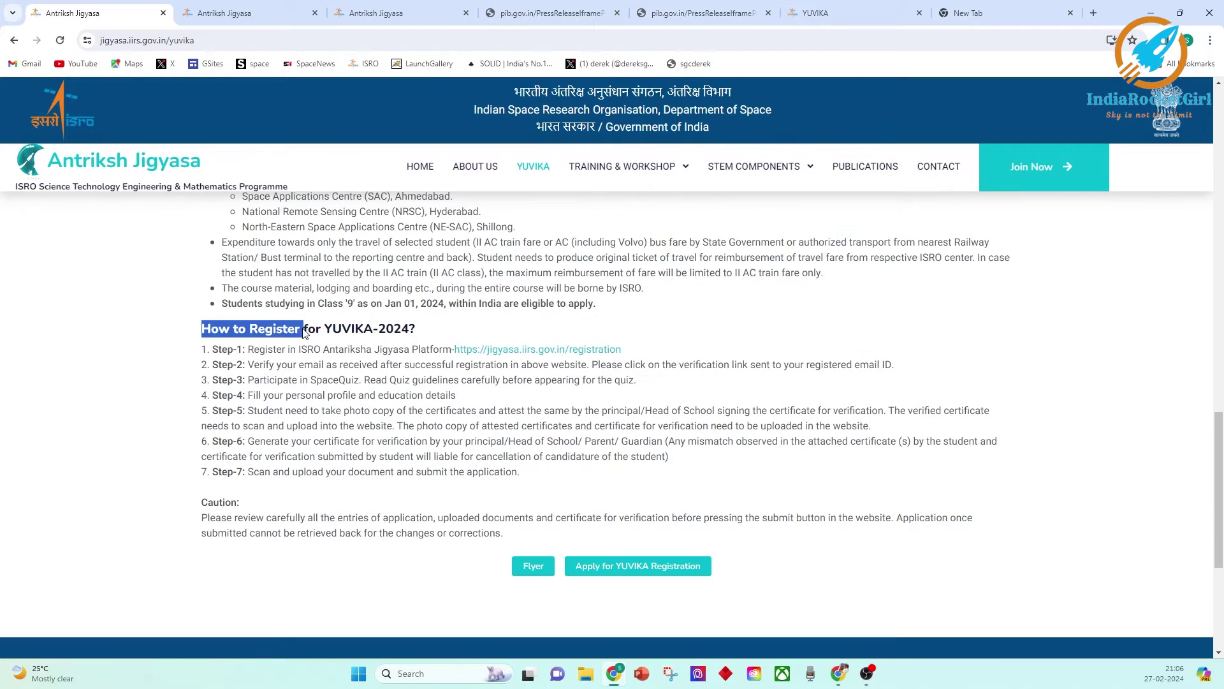
drag(247, 349, 427, 349)
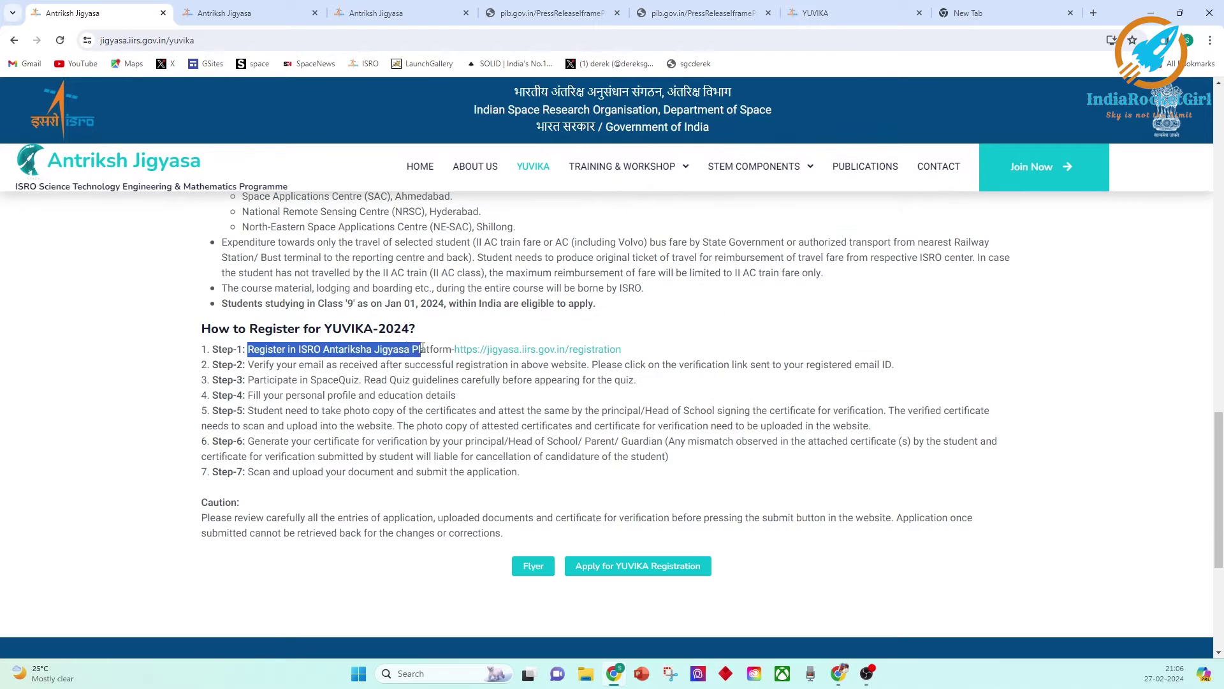
drag(247, 394, 884, 413)
drag(248, 441, 509, 441)
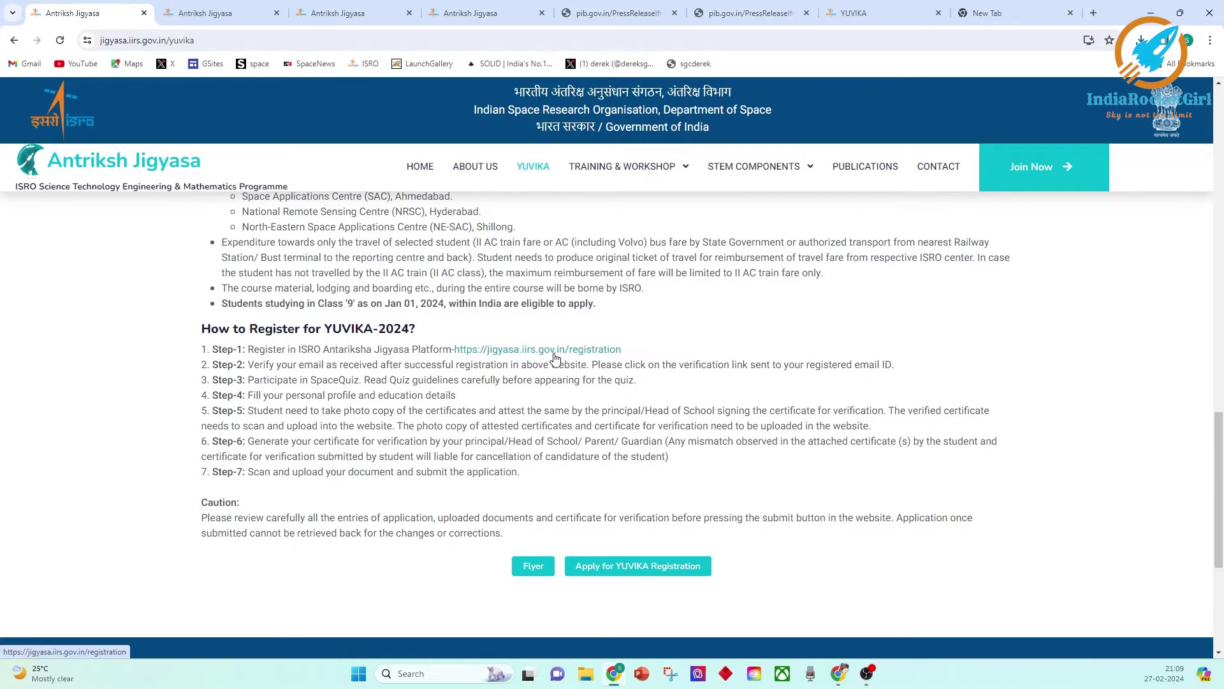
Enter the applicant's first, middle and last name, e-mail address, and a matching password.
text(India)
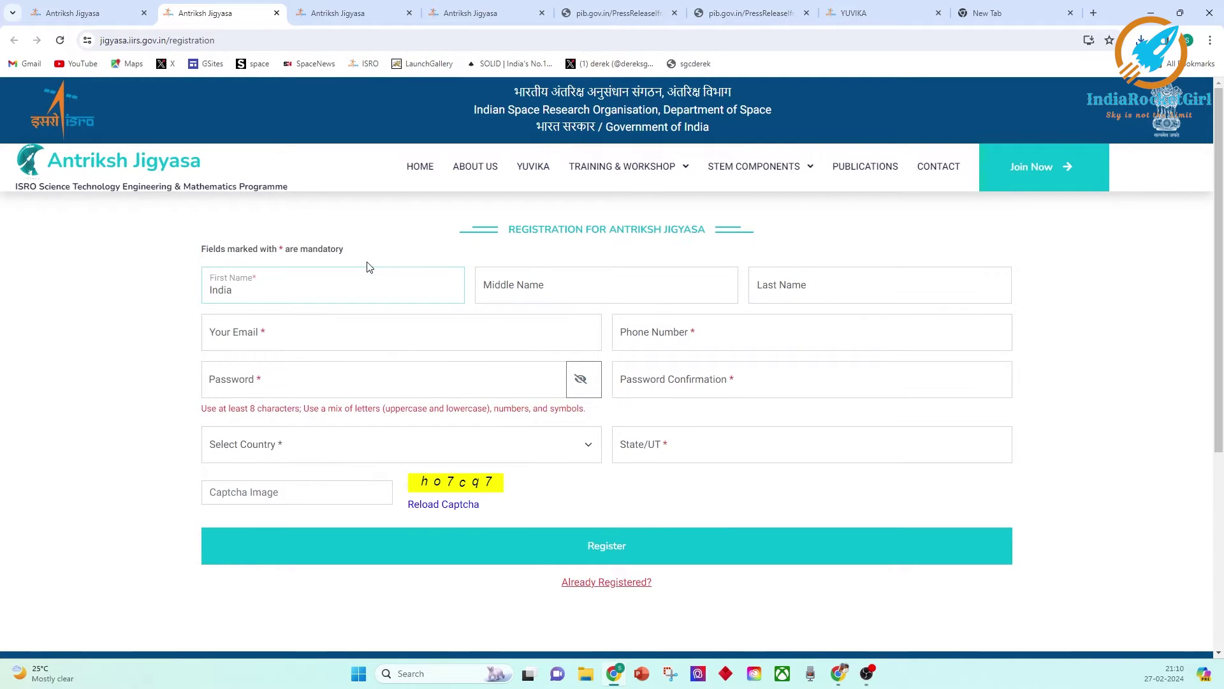
key(Tab)
text(Rocket)
key(Tab)
text(Girl)
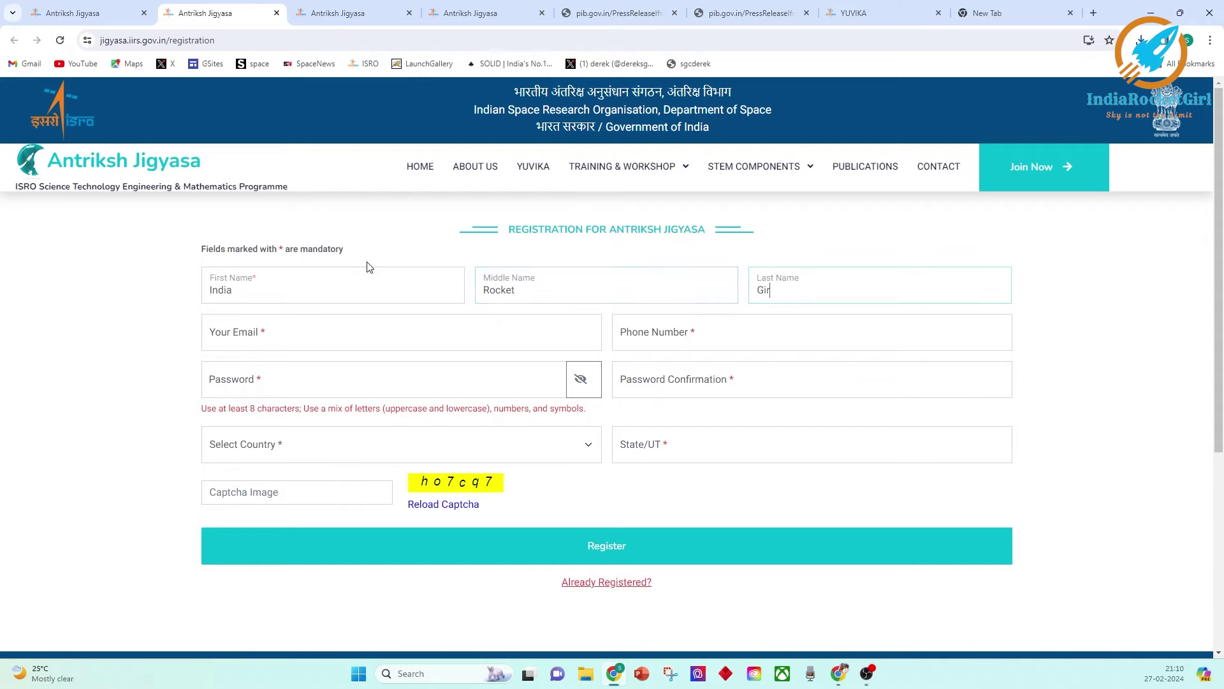
click(319, 332)
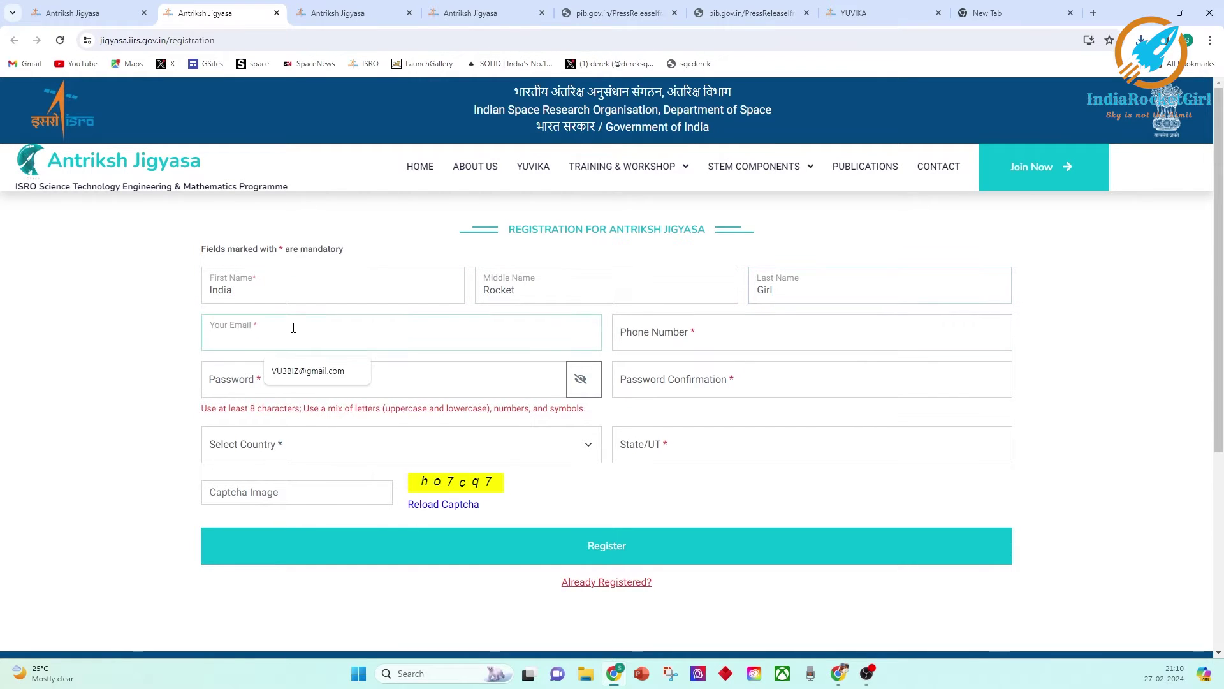
click(361, 373)
click(300, 379)
text(•••••••••••)
key(Tab)
text(•••••••••••)
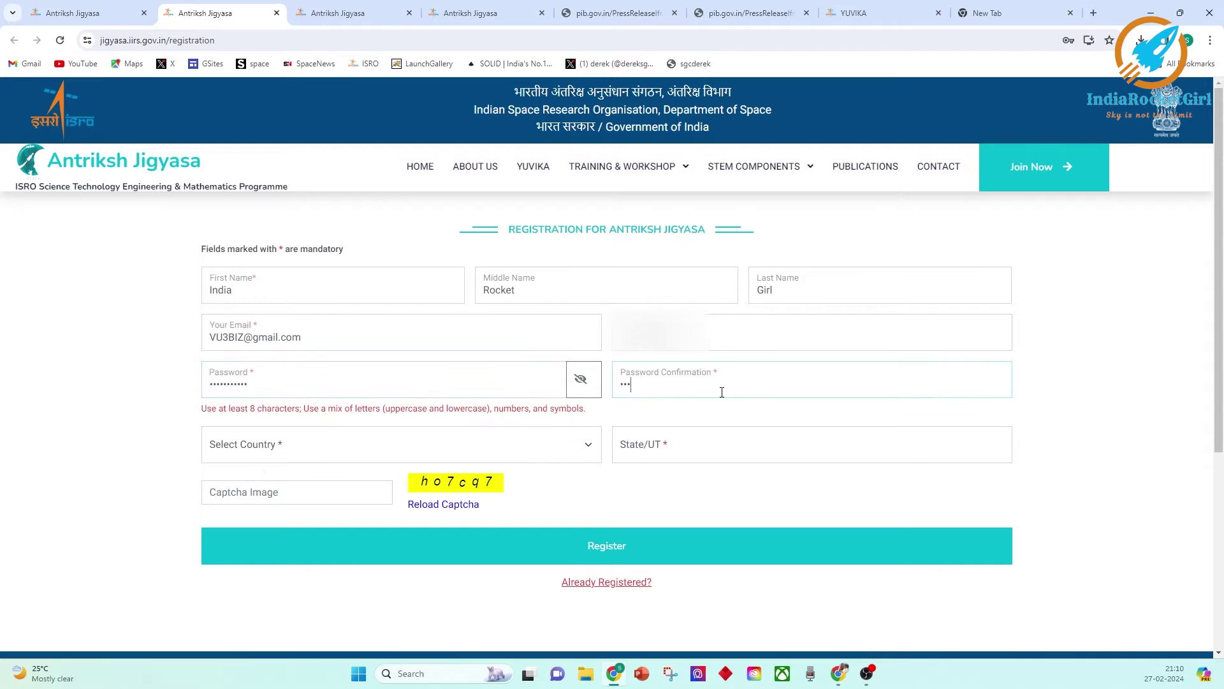
Select India and Andhra Pradesh, enter the captcha, register, and decline browser password saving.
click(414, 442)
click(287, 489)
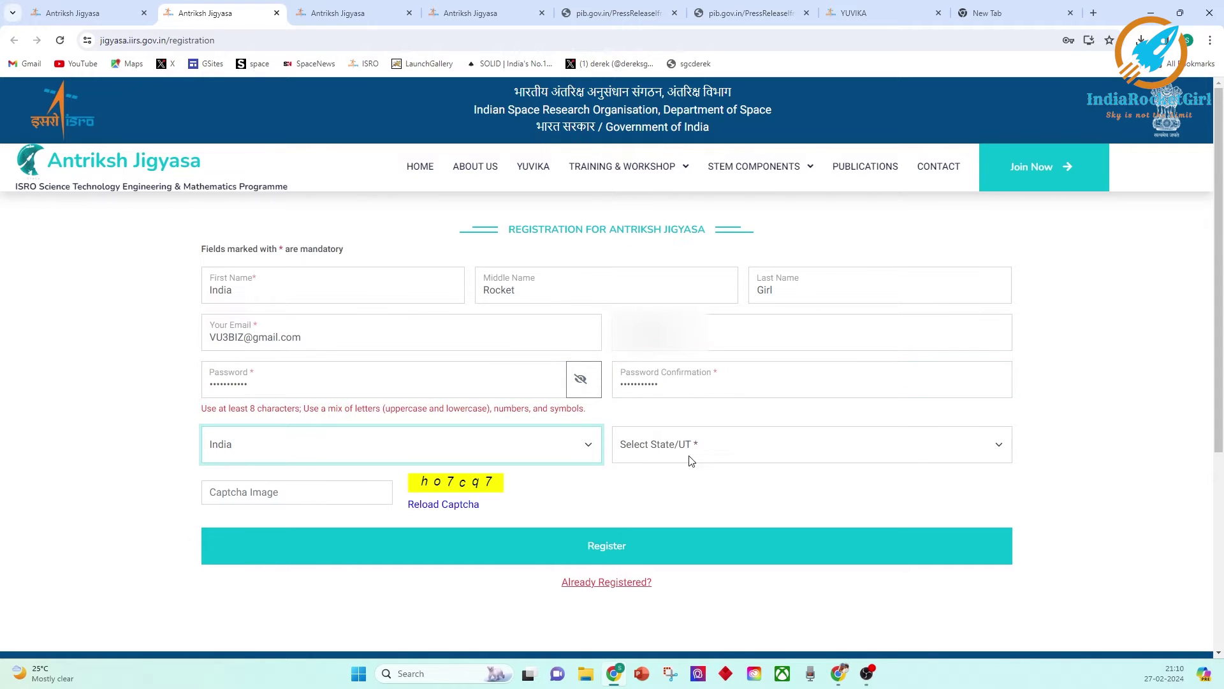
click(689, 458)
click(656, 129)
click(268, 483)
text(ho7cq7)
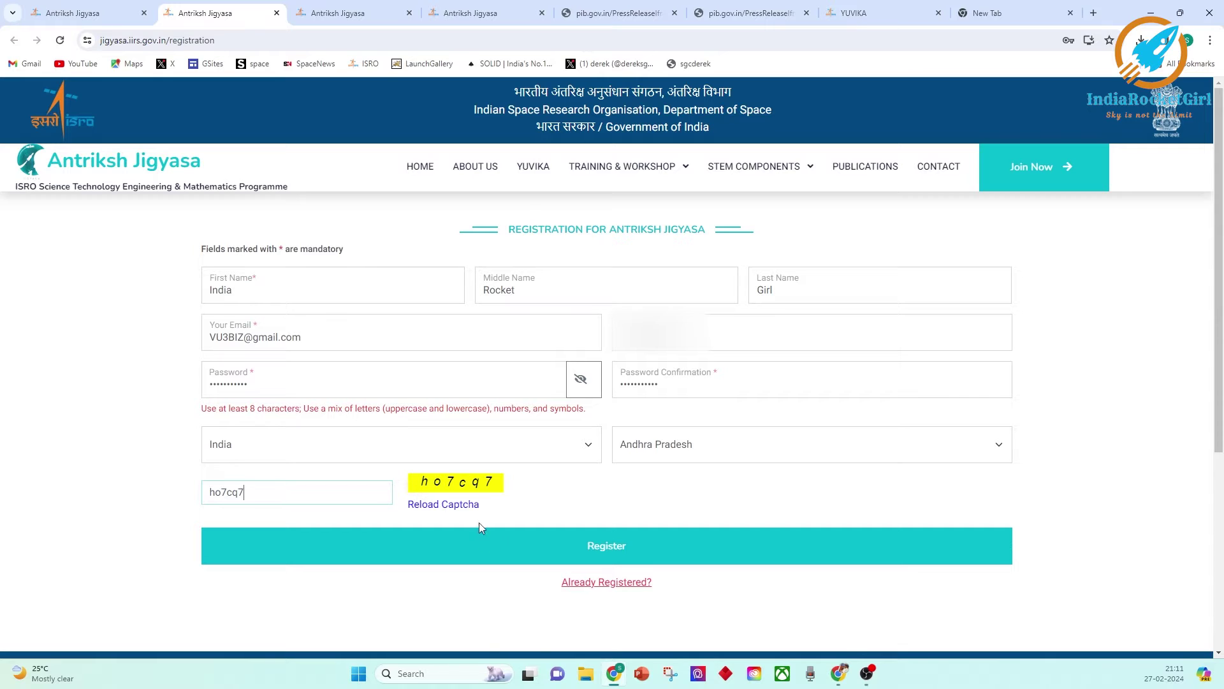
click(481, 541)
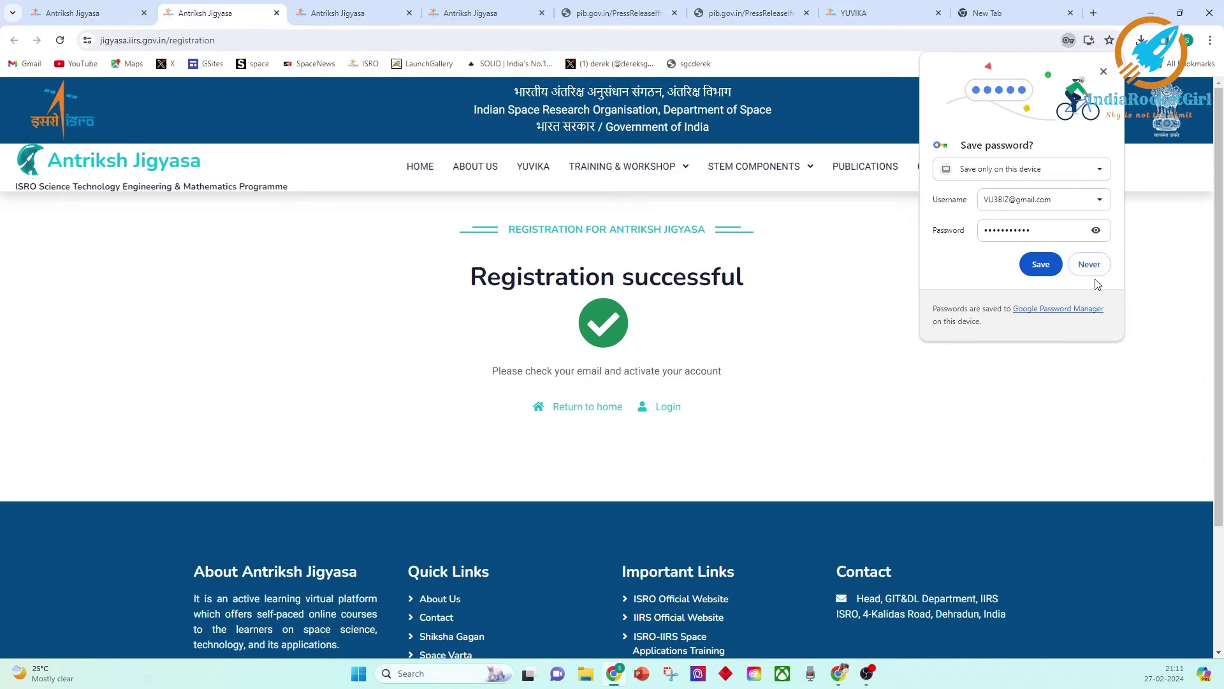
click(1091, 264)
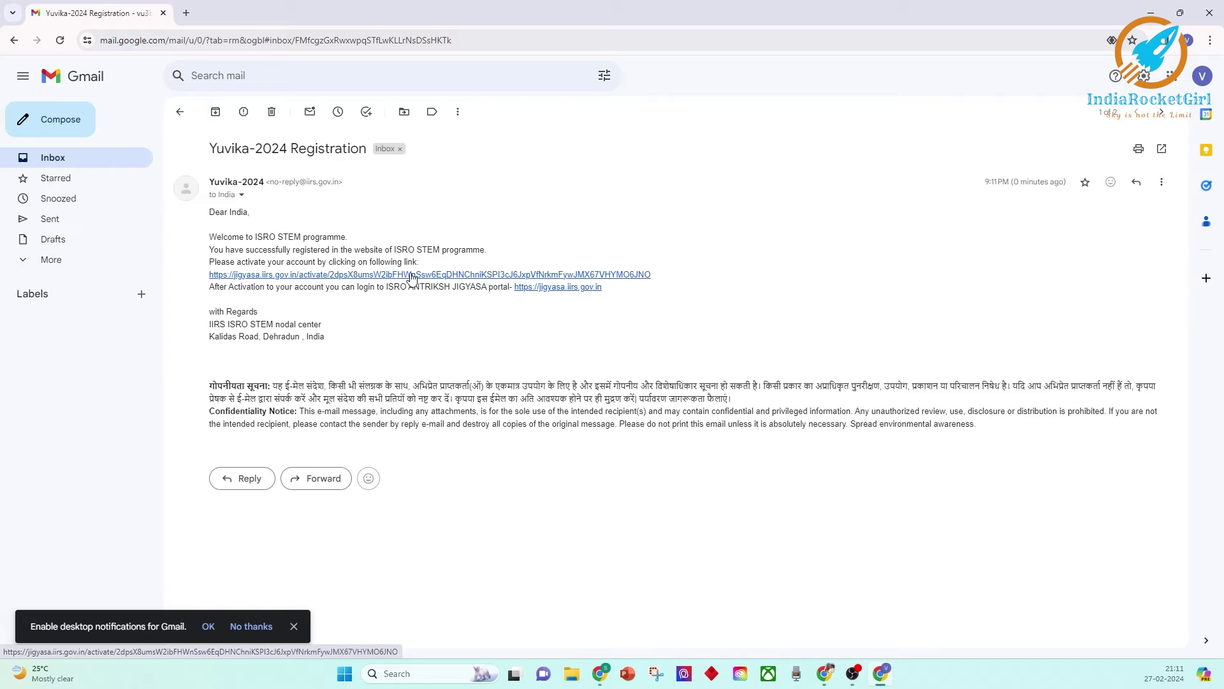
Follow the account activation link in the Yuvika-2024 Registration email.
click(411, 274)
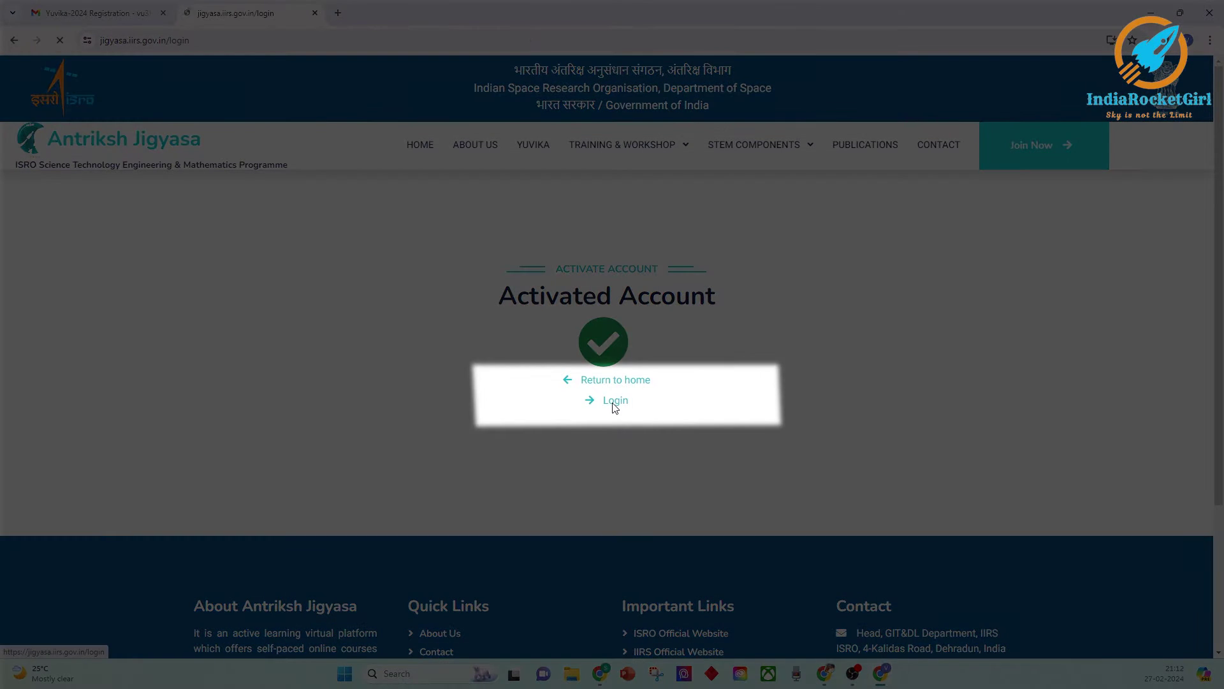
Log in to Antriksh Jigyasa with the registered e-mail and password.
click(614, 402)
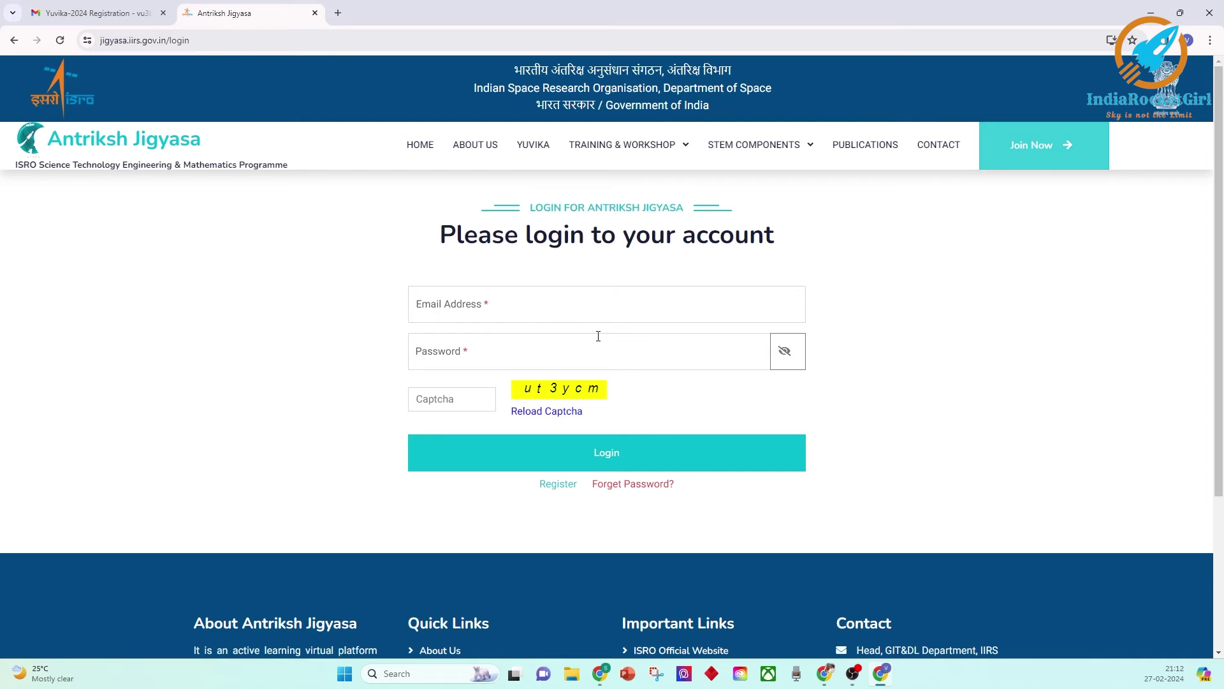
click(574, 301)
key(Tab)
text(••••)
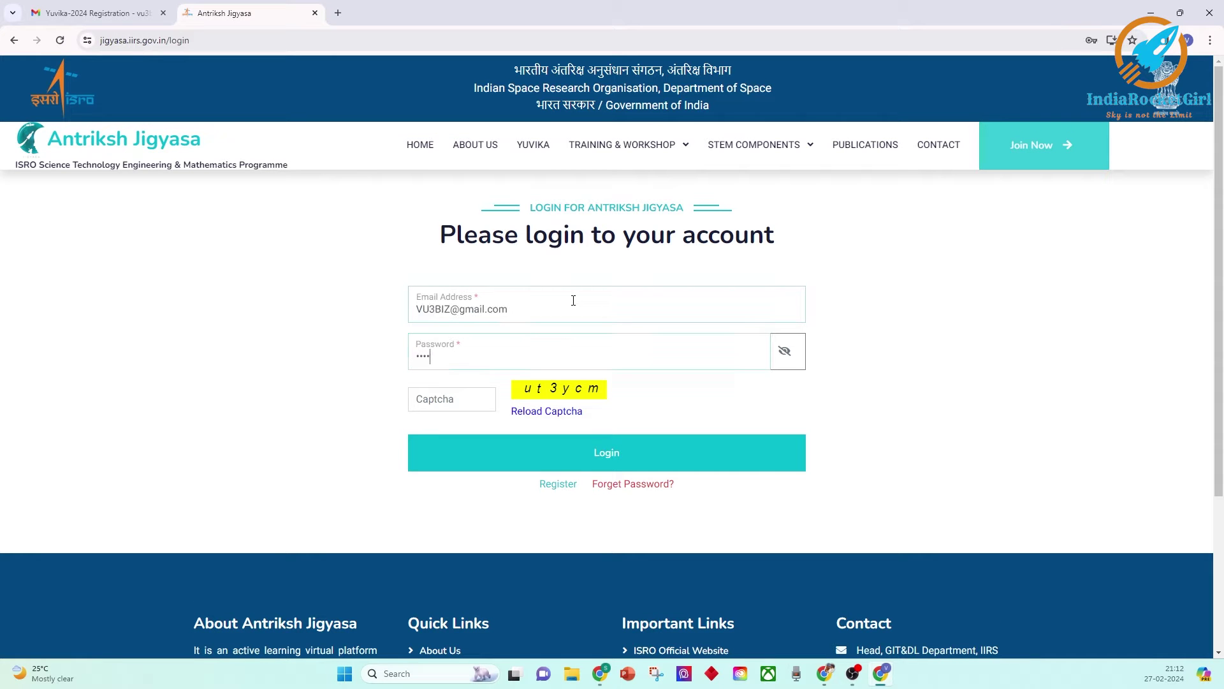
text(ut3ycm)
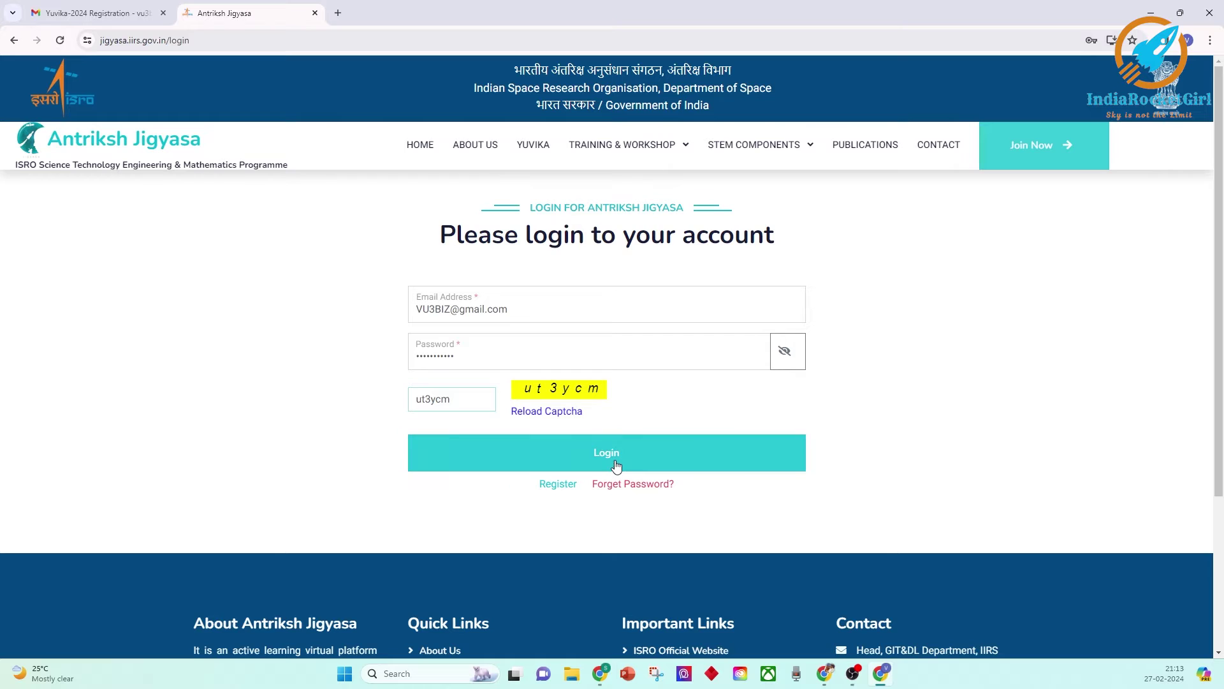
click(616, 465)
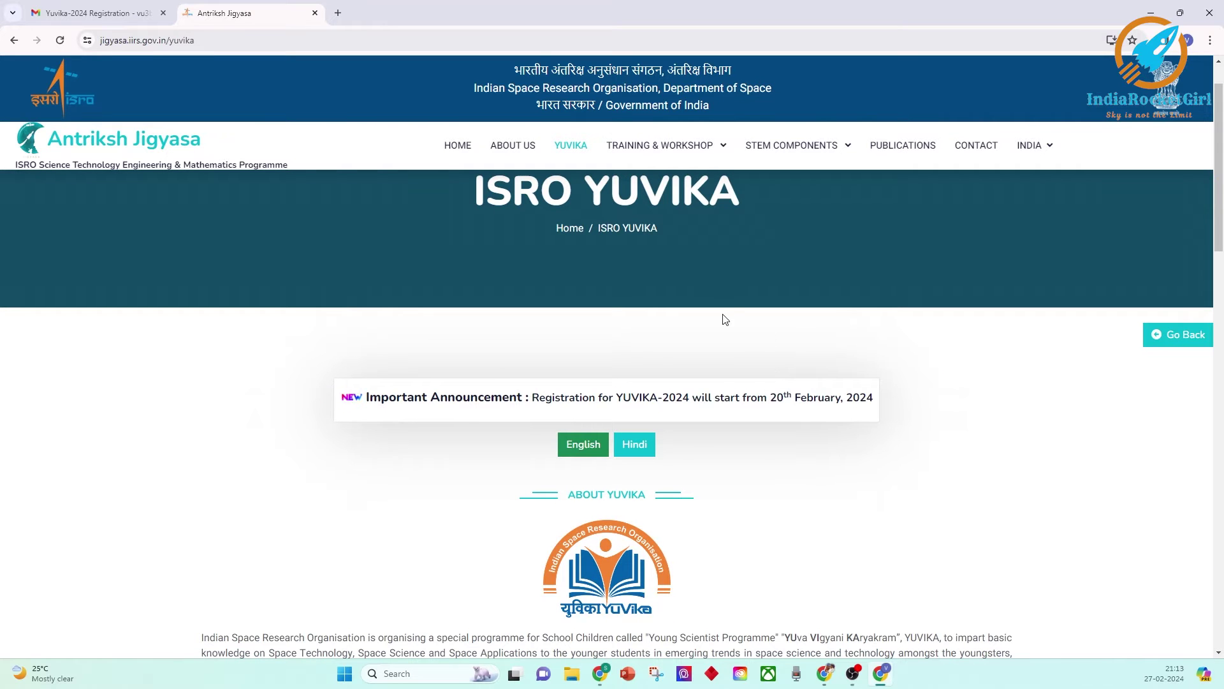
Join the SpaceQuiz from the YUVIKA application's Quiz step.
scroll(886, 295, down, 5)
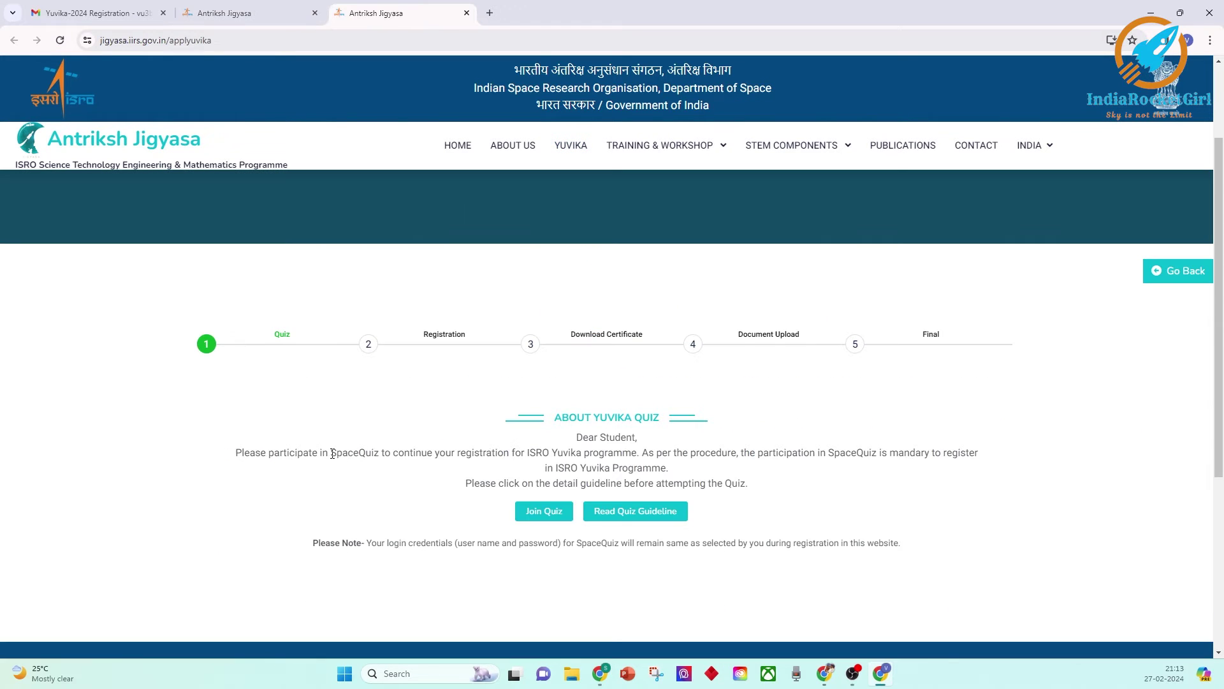
drag(331, 453, 374, 452)
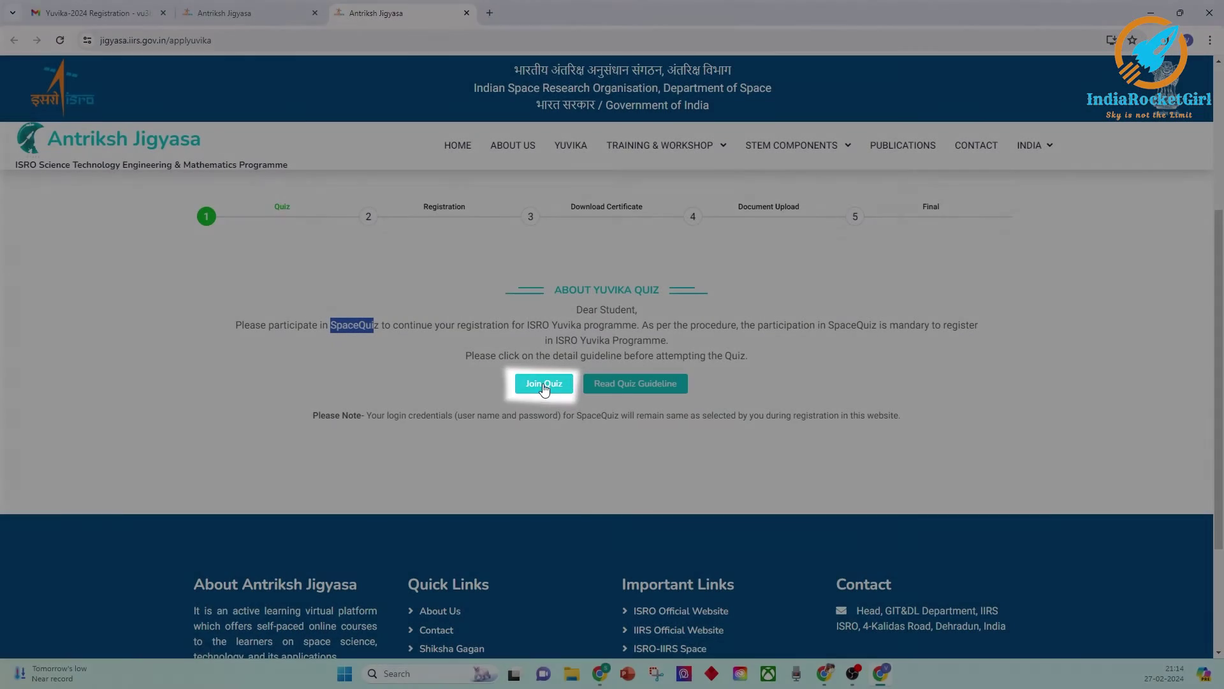
click(547, 513)
click(512, 303)
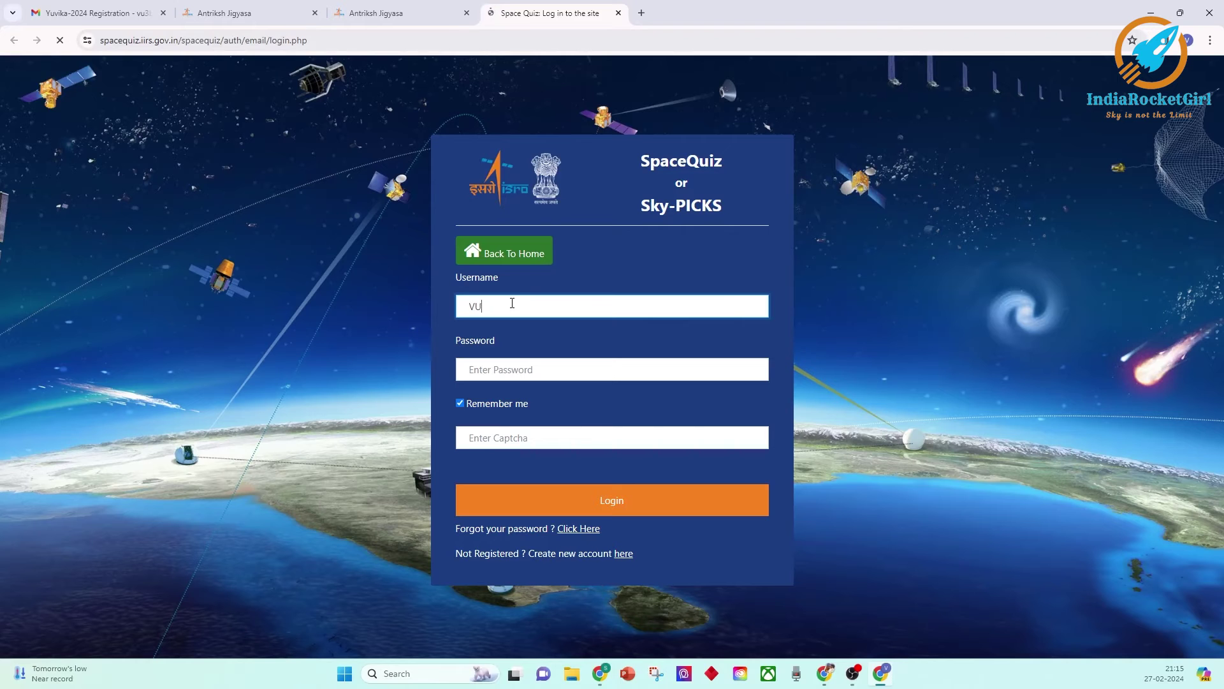
Log in to SpaceQuiz with the account e-mail, password and captcha.
key(Tab)
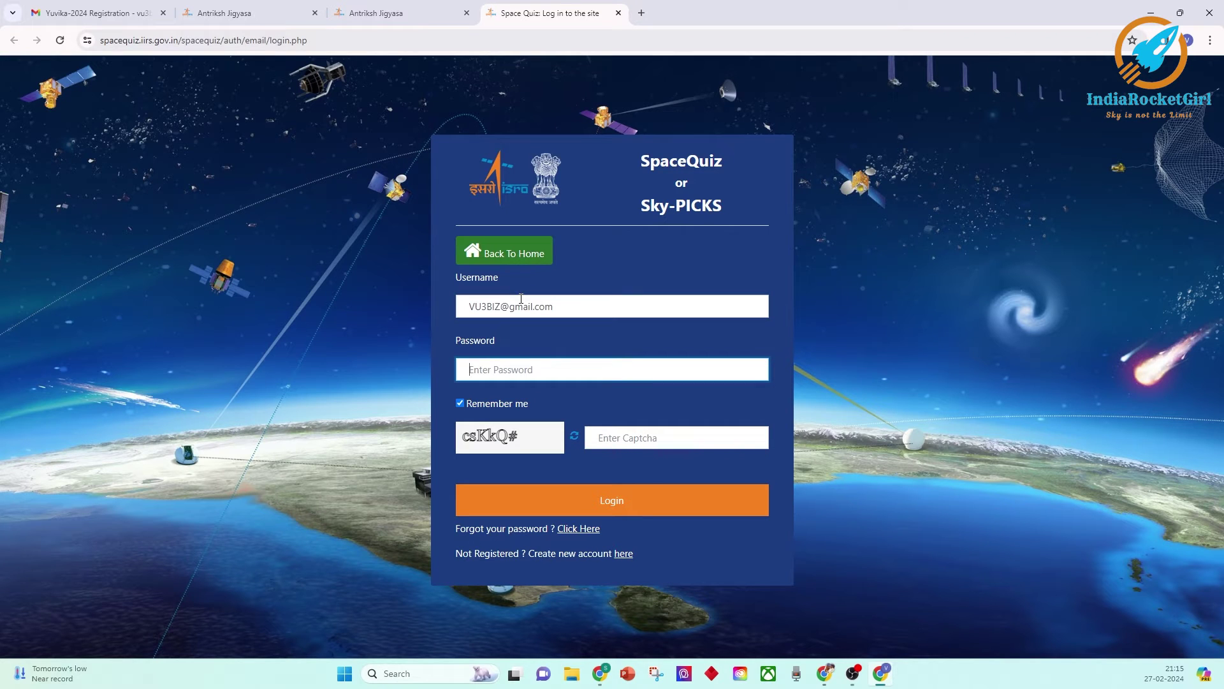
text(***********)
click(641, 439)
text(csKkQ#)
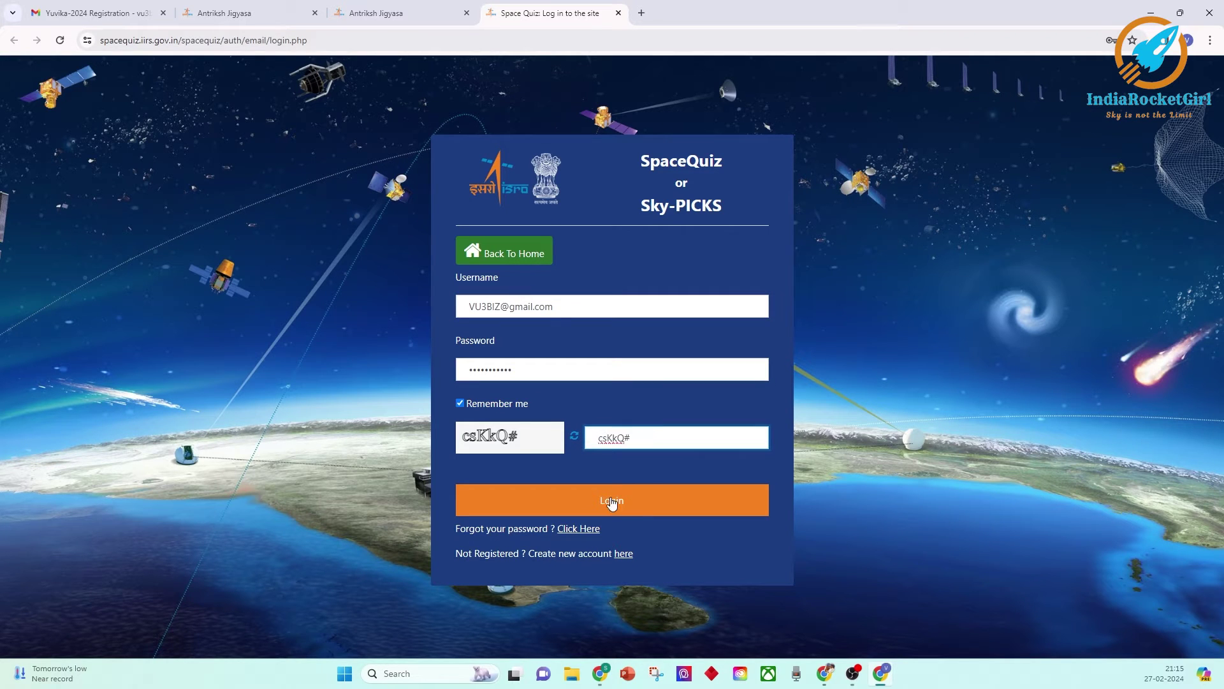
click(611, 501)
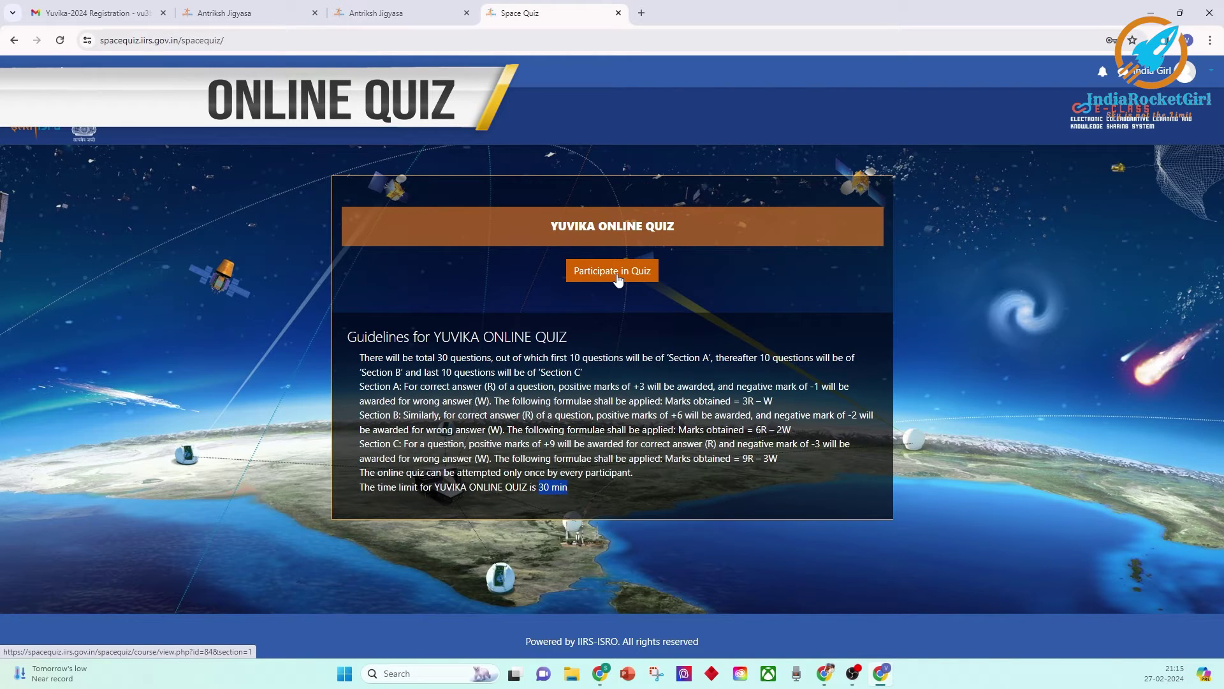
Start the timed YUVIKA quiz, submit all and finish, then return to Yuvika.
click(618, 274)
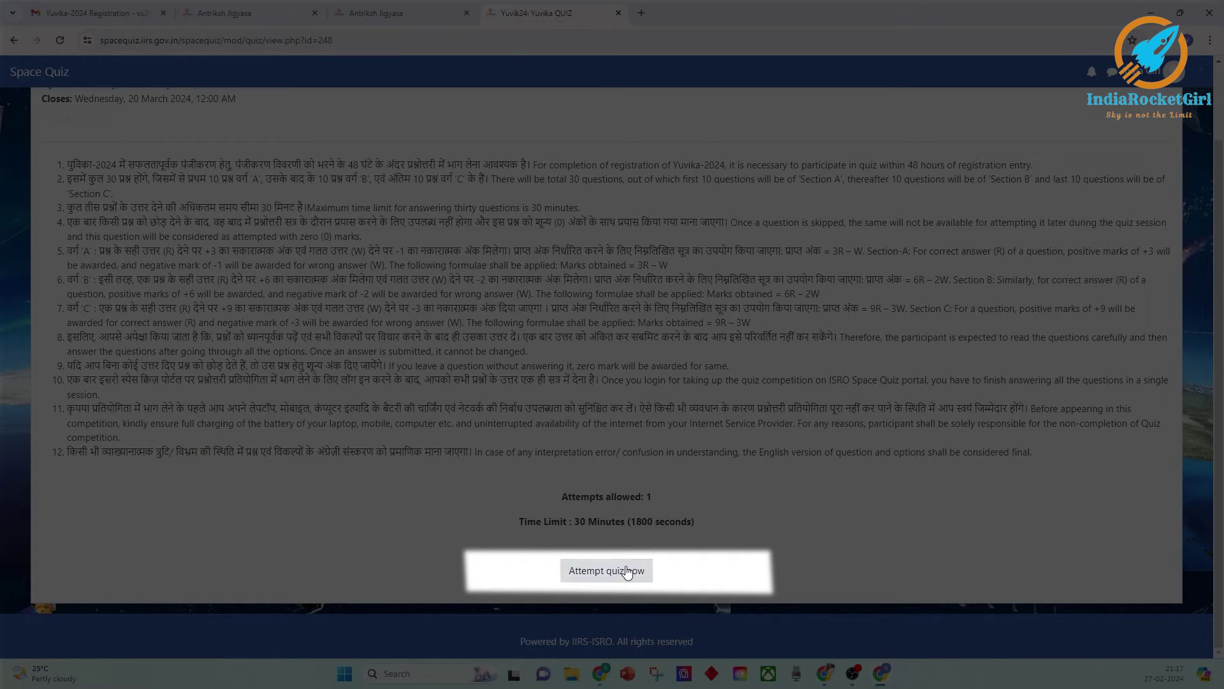
click(623, 577)
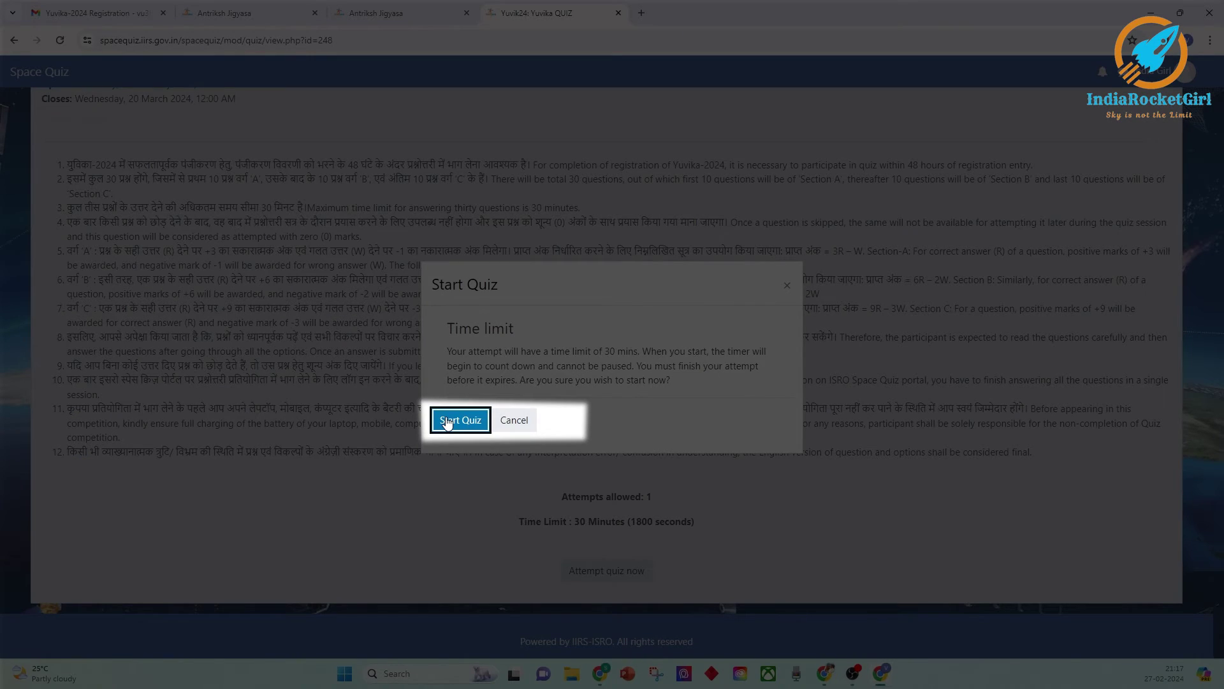
click(460, 420)
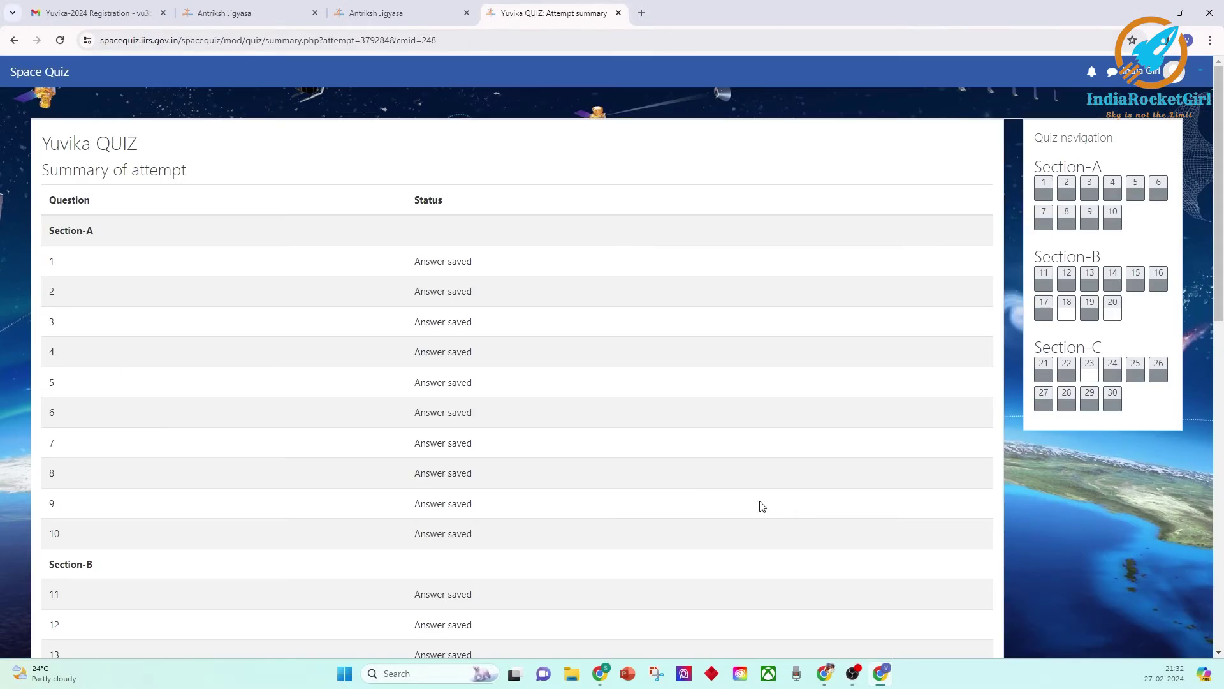
scroll(748, 492, down, 10)
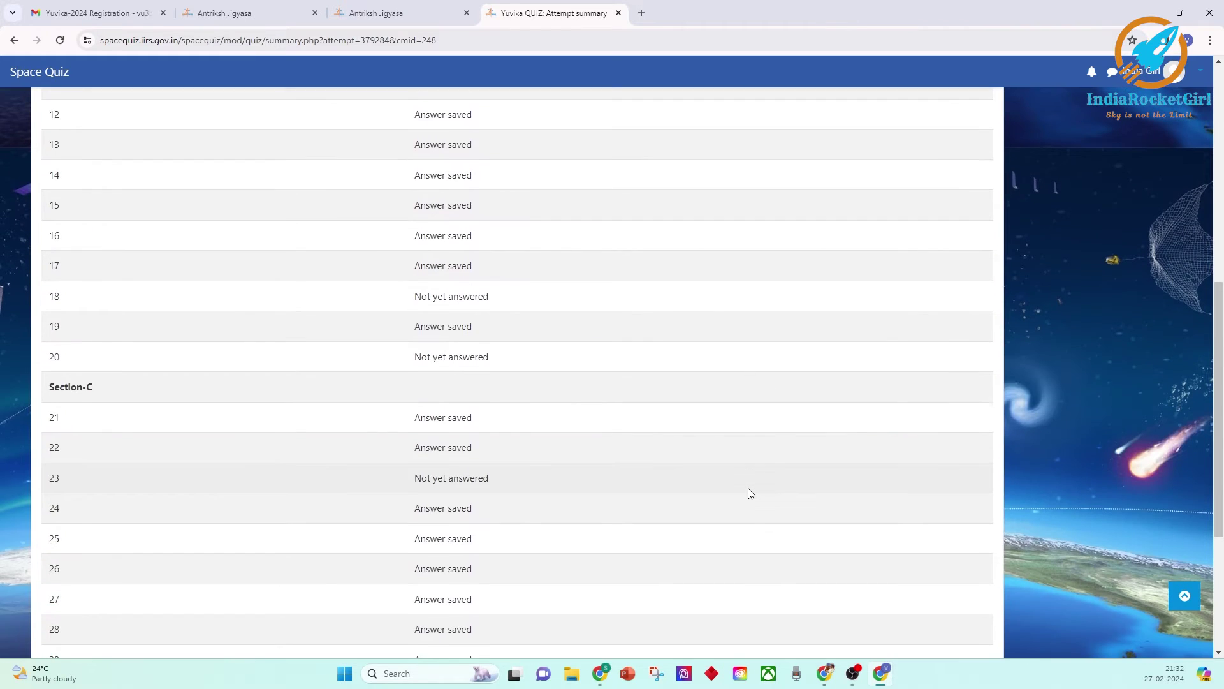
scroll(748, 490, down, 2)
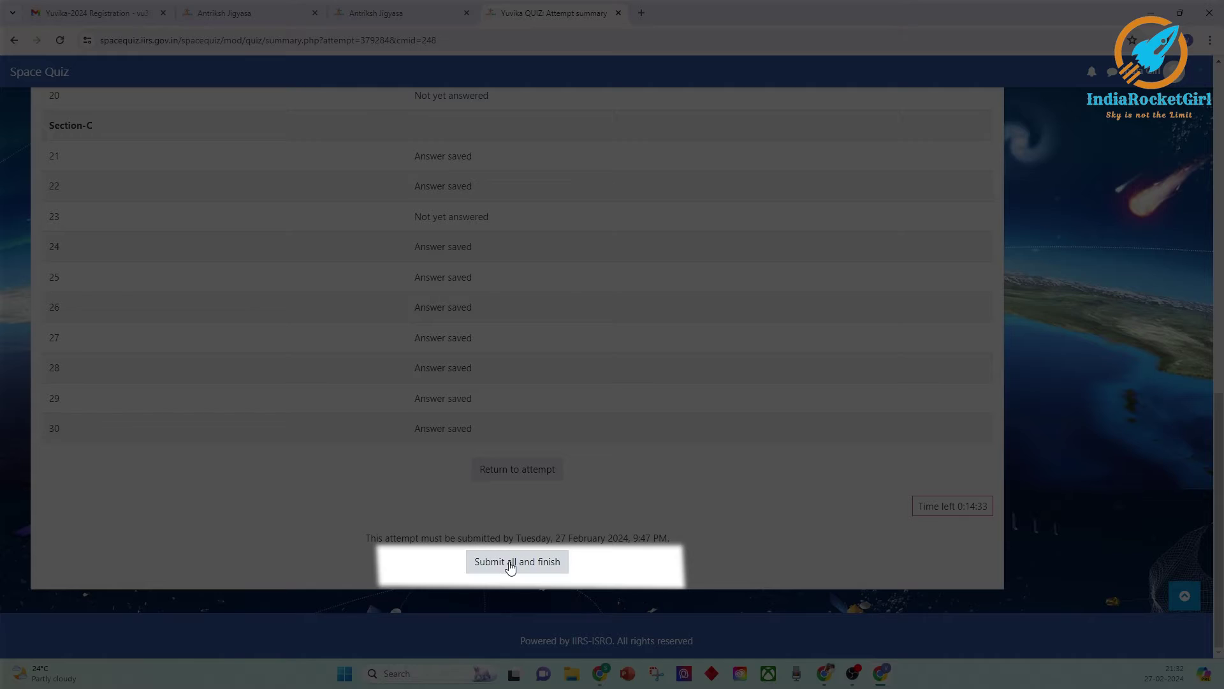
click(526, 564)
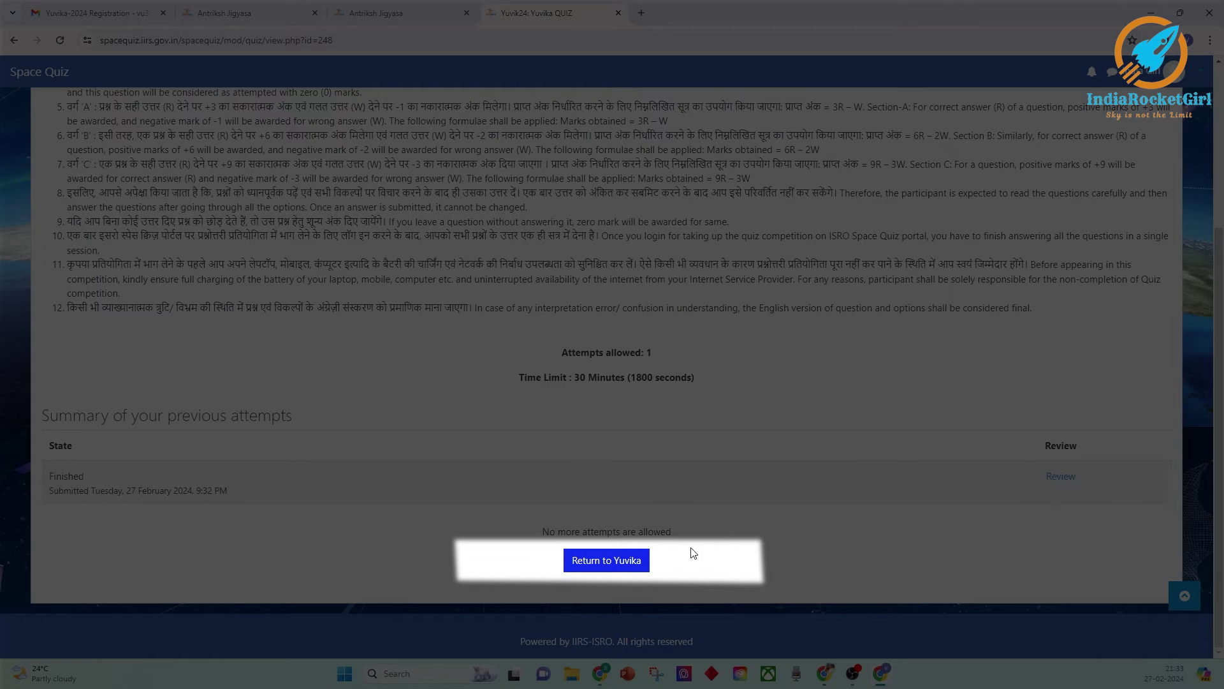
click(621, 569)
scroll(718, 461, down, 2)
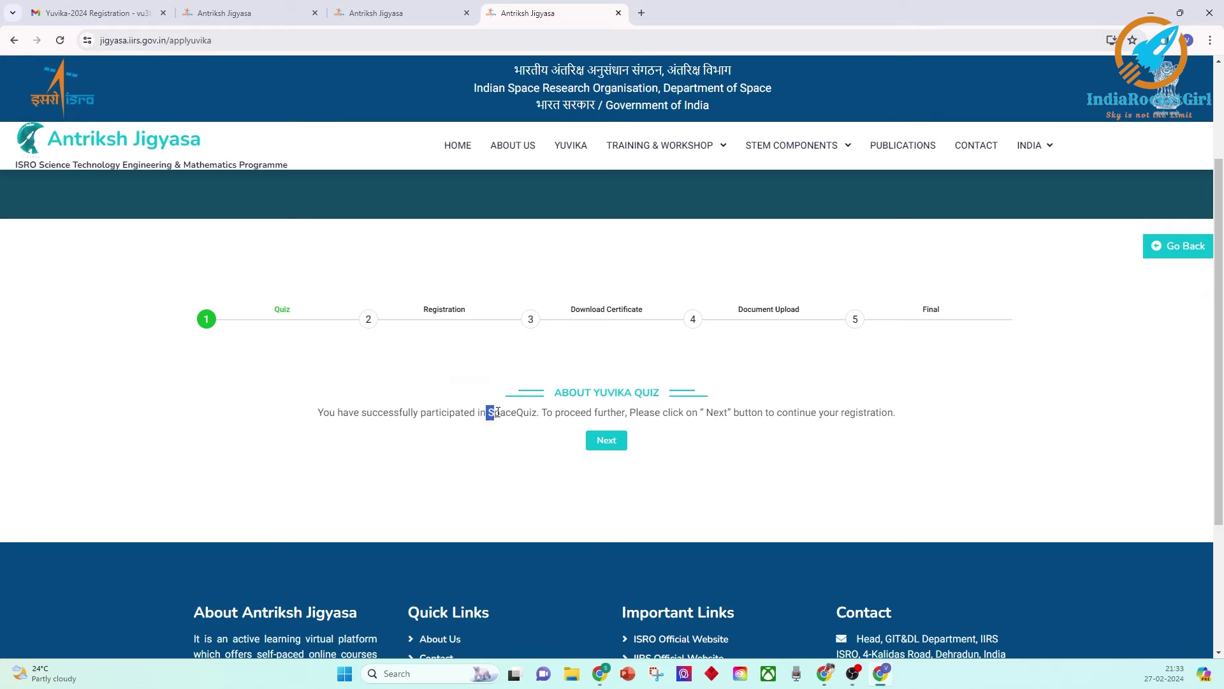
Move on to School Details and begin entering the school name, Vikas Public School.
drag(487, 412, 532, 412)
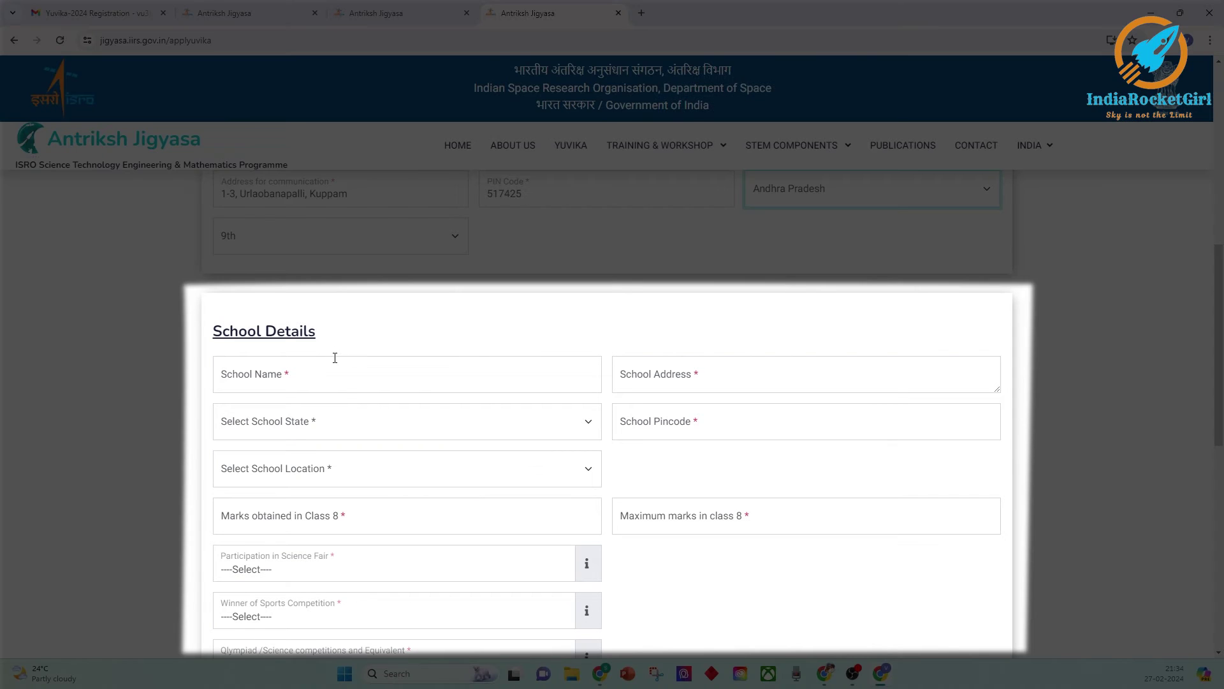
click(335, 359)
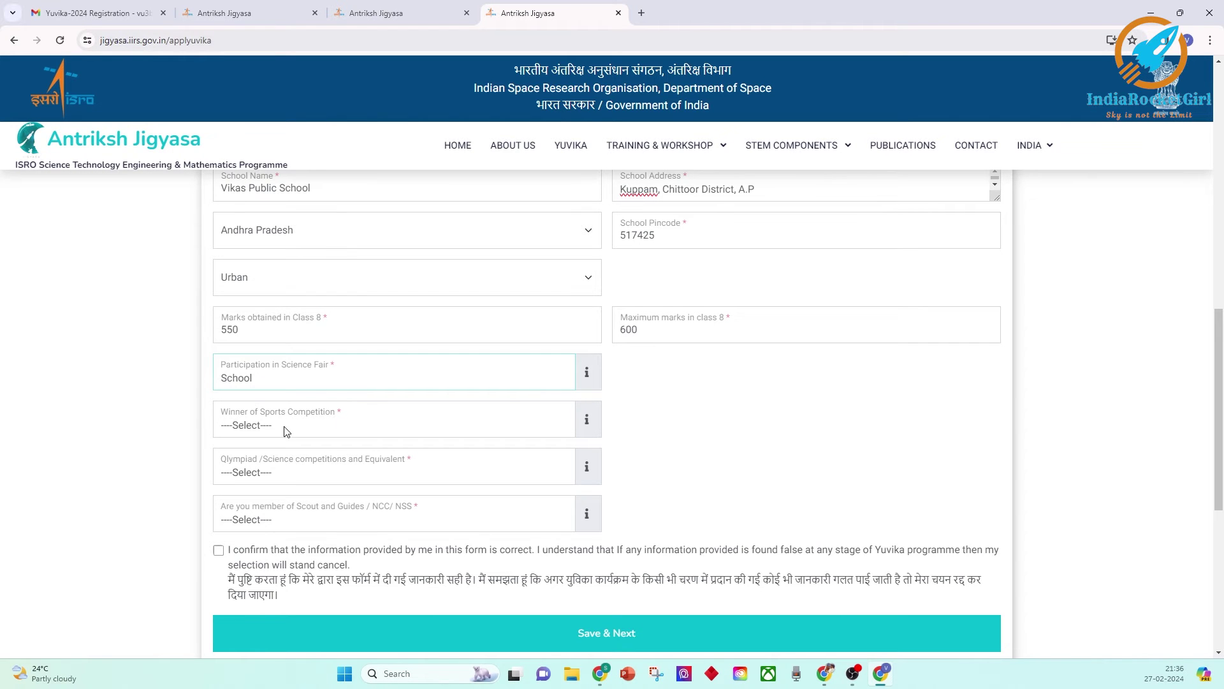
Record a School-level sports win ranked 1st and Olympiad participation as None.
click(285, 426)
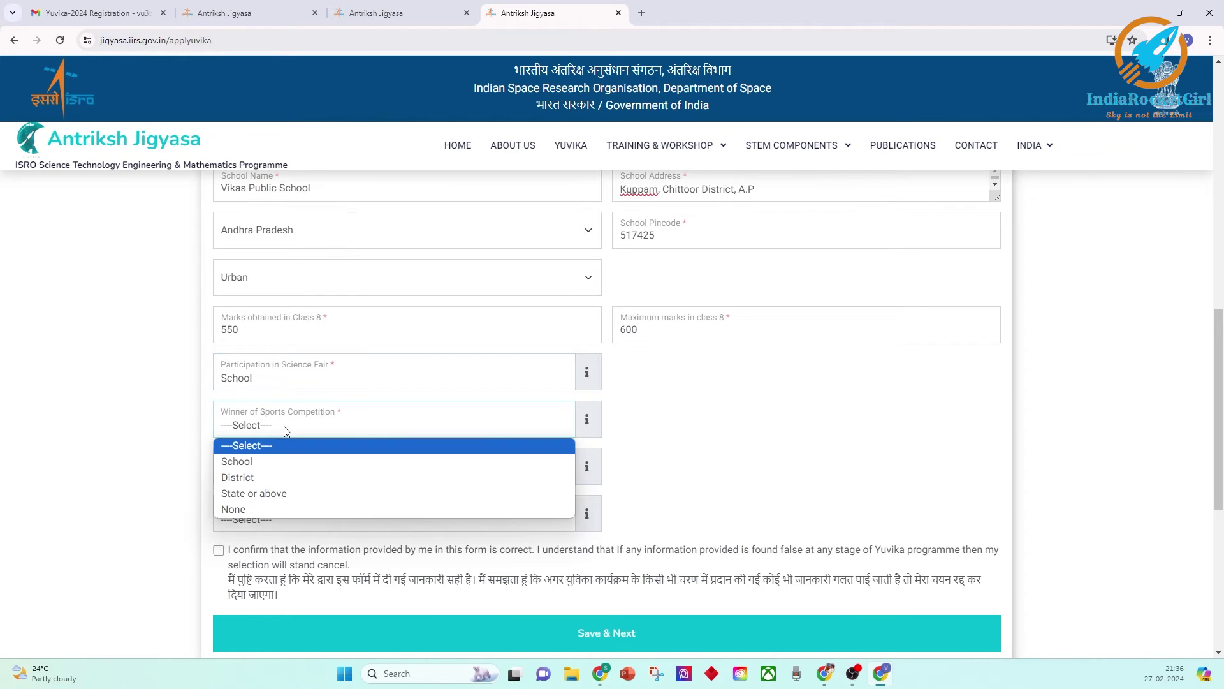
click(263, 461)
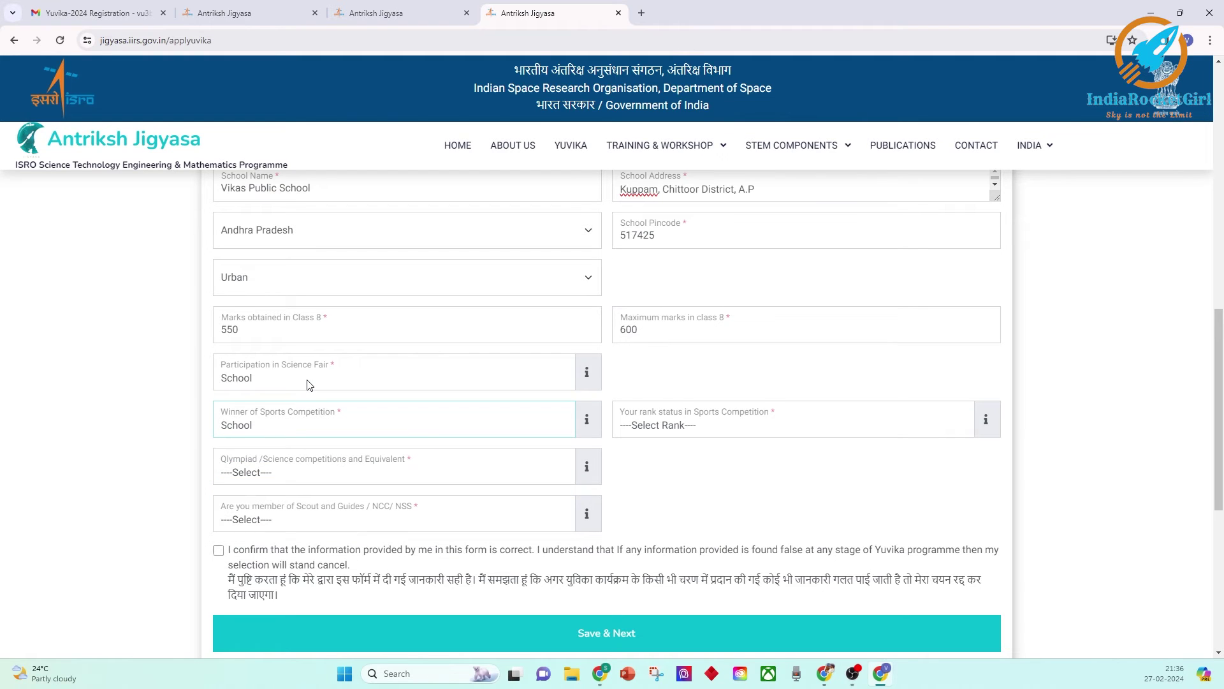
click(740, 426)
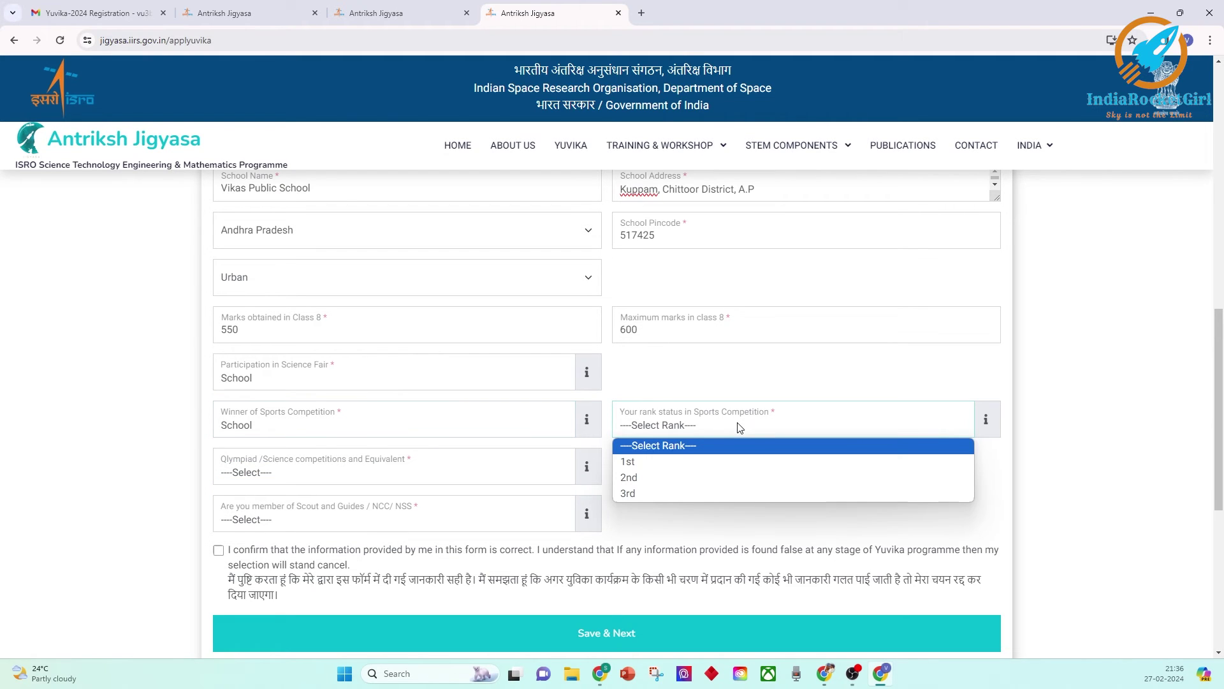
click(645, 460)
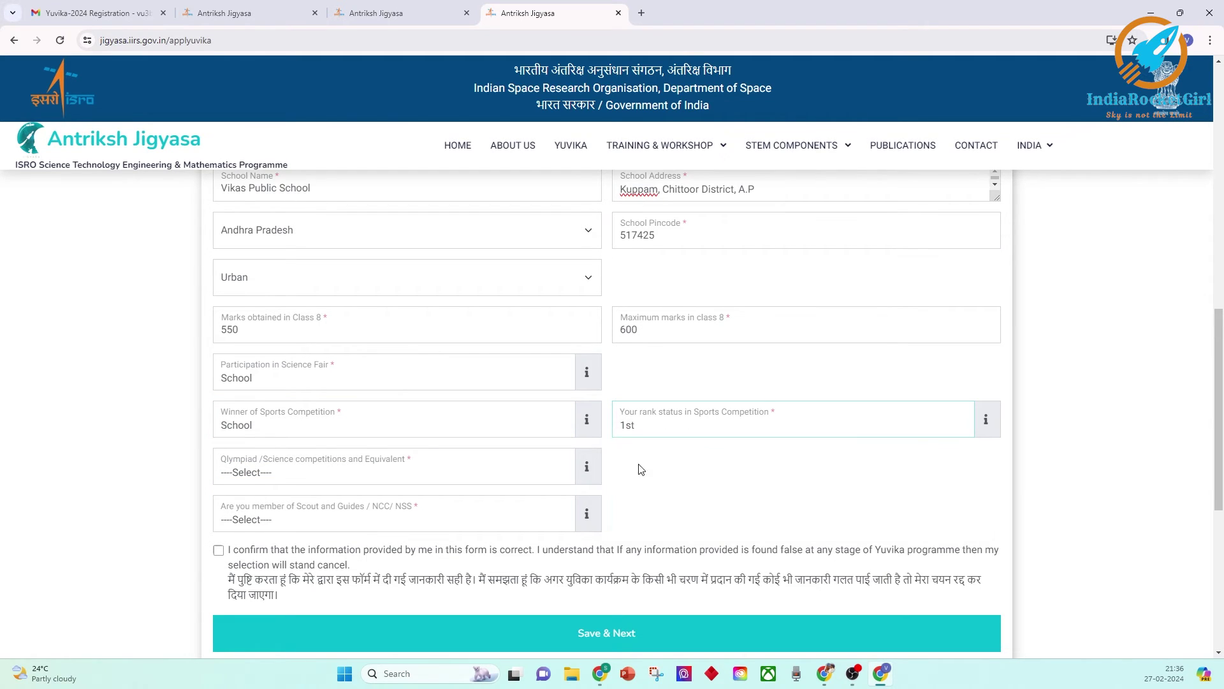
click(359, 476)
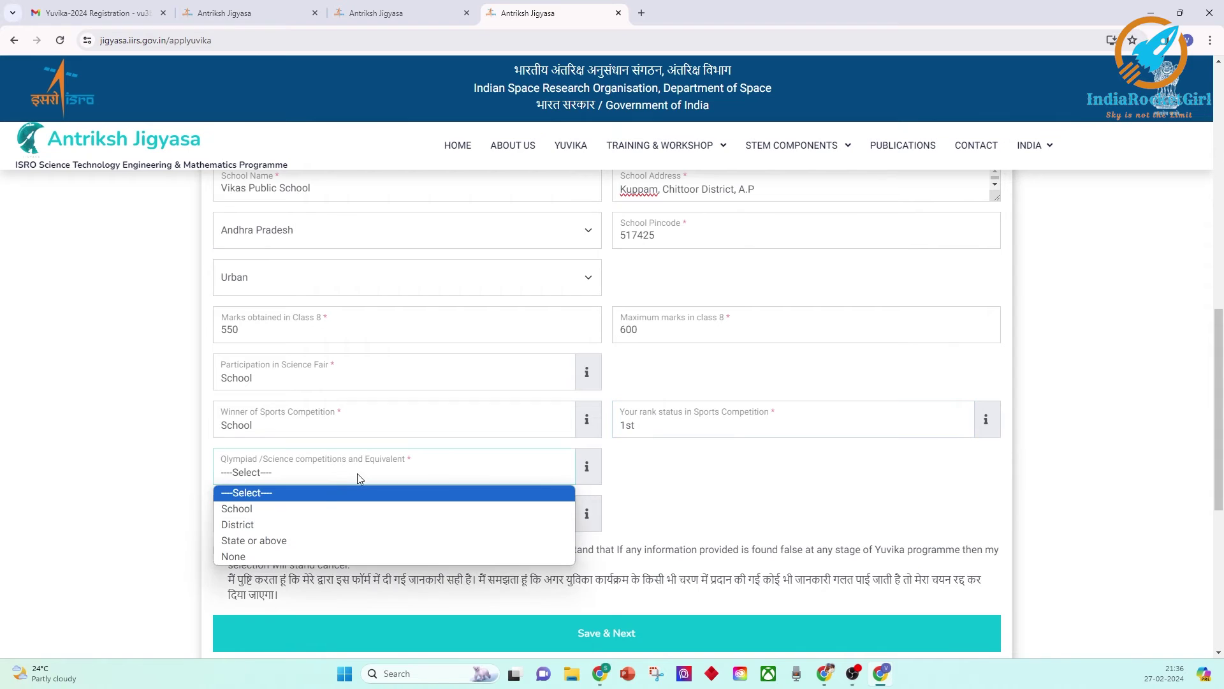
click(245, 556)
Set Scout/NCC/NSS membership to NSS for 2023, confirm the declaration, and Save & Next.
click(301, 524)
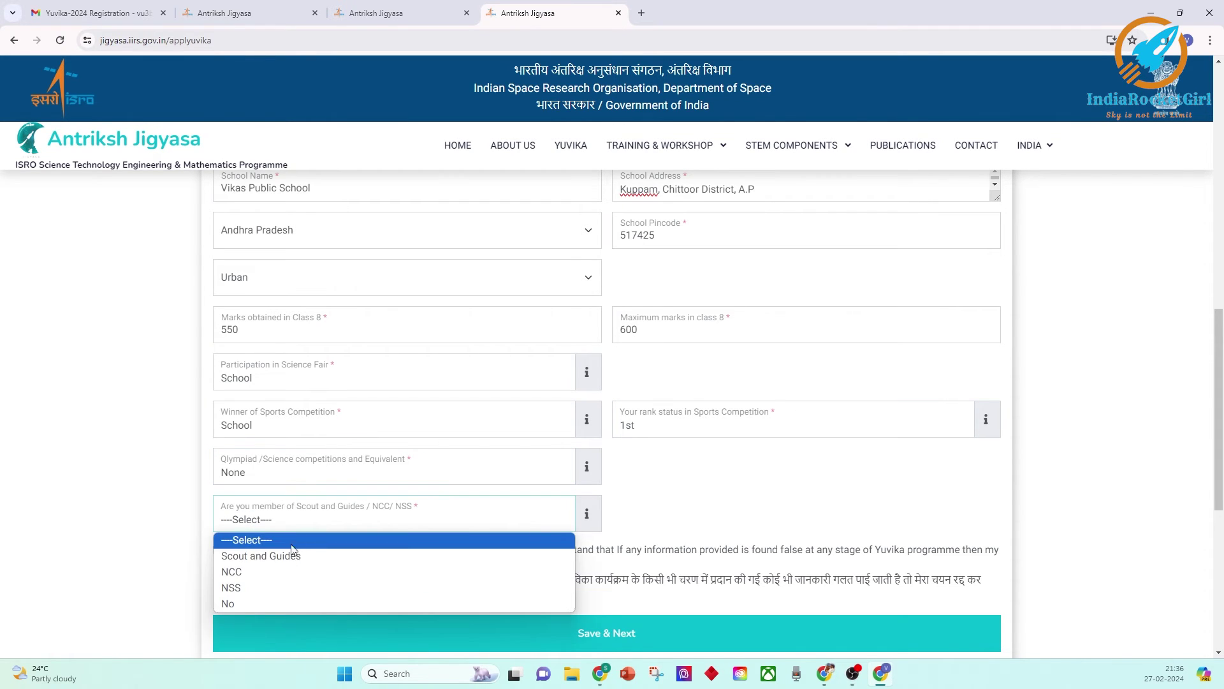
click(250, 586)
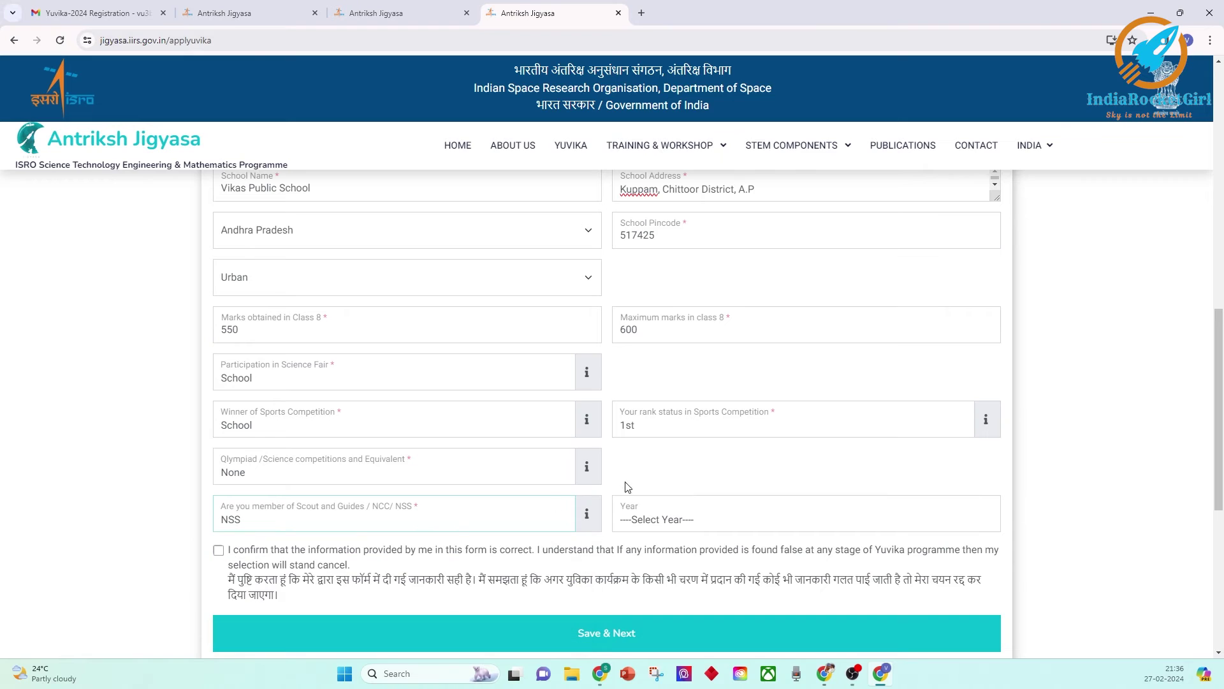
click(645, 519)
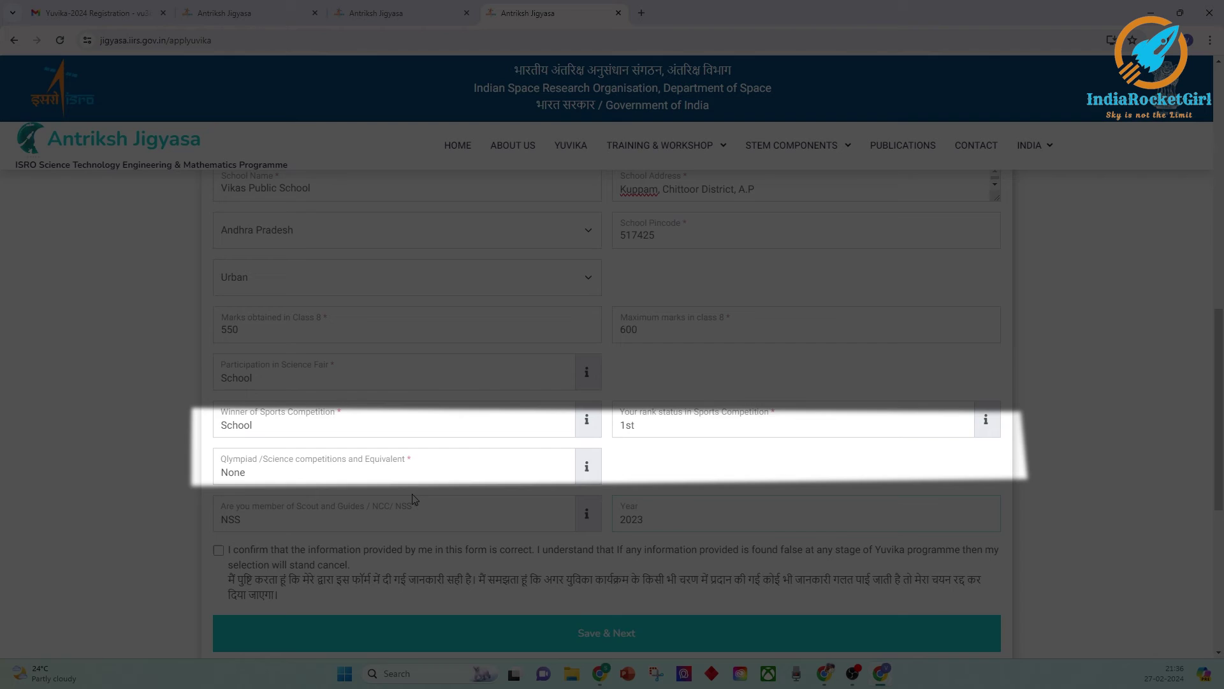
scroll(411, 491, down, 2)
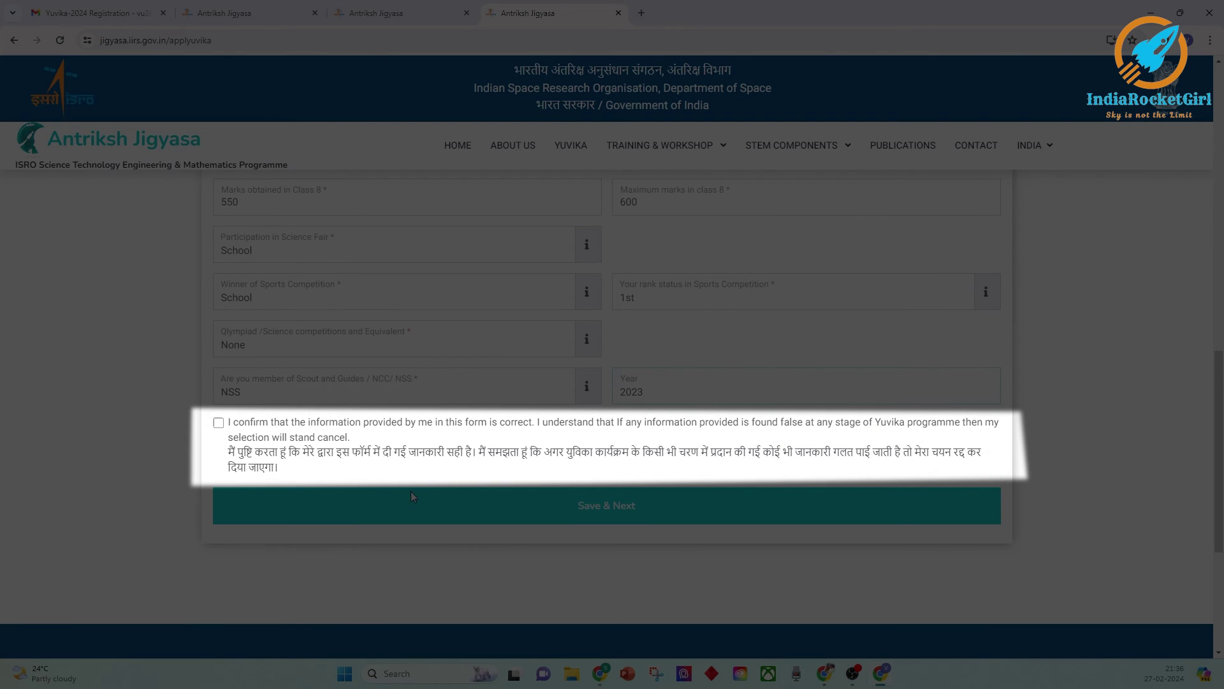
click(219, 422)
scroll(602, 507, down, 1)
click(611, 443)
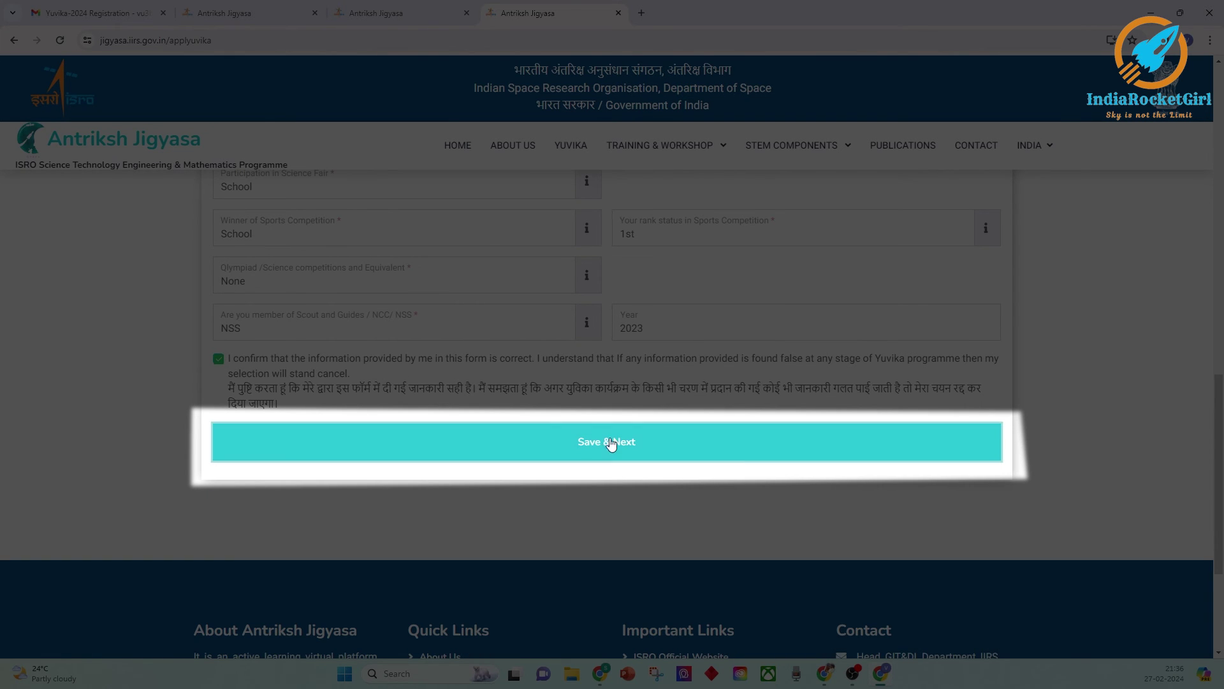
Download Yuvika-2024_certificate.pdf via Print & Next and reach the empty Document Upload form.
scroll(848, 497, down, 4)
scroll(825, 487, down, 6)
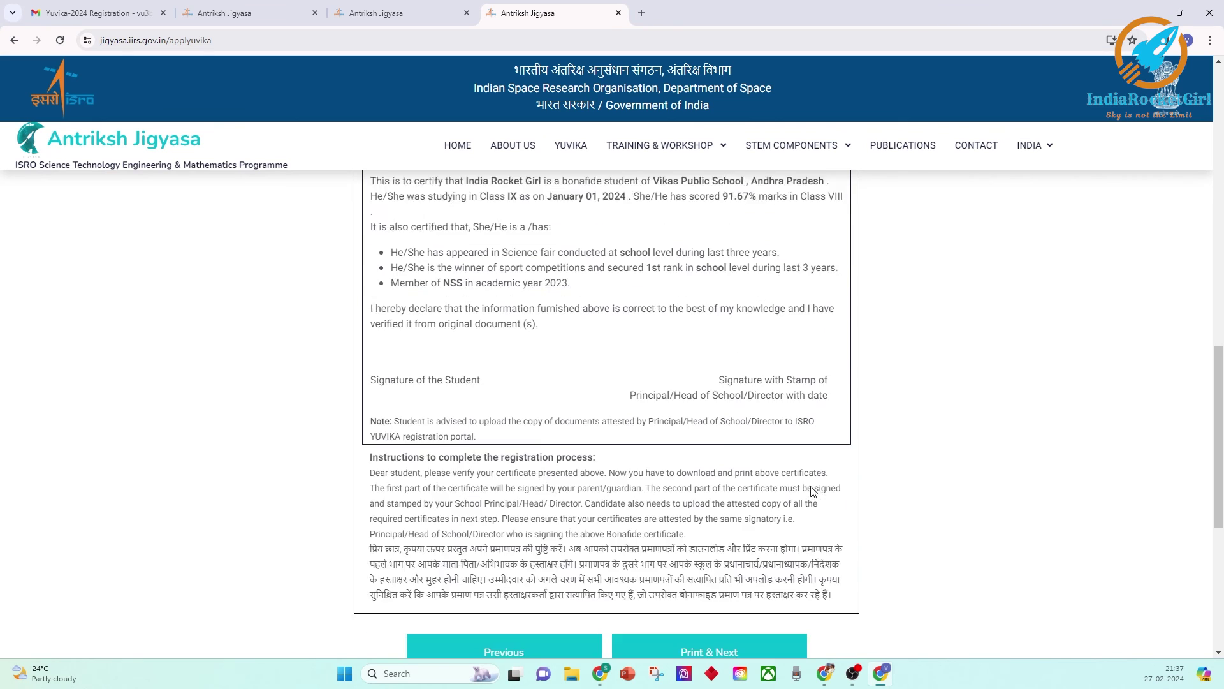
click(741, 458)
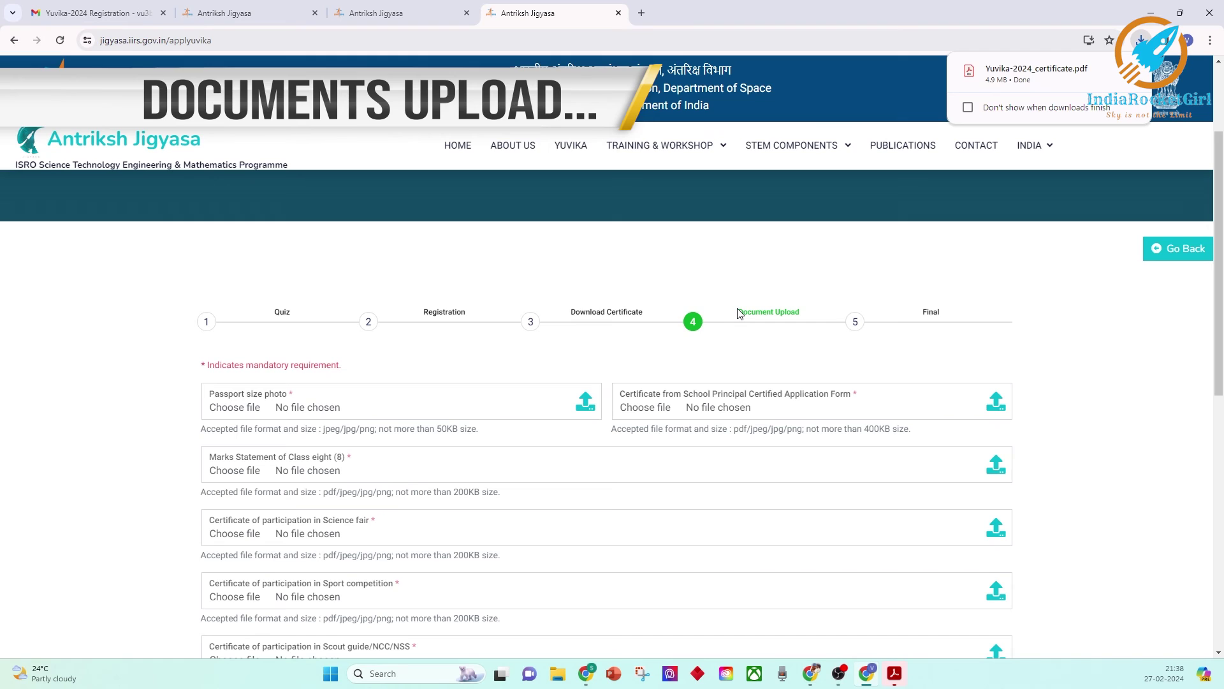
drag(730, 313, 796, 313)
click(798, 313)
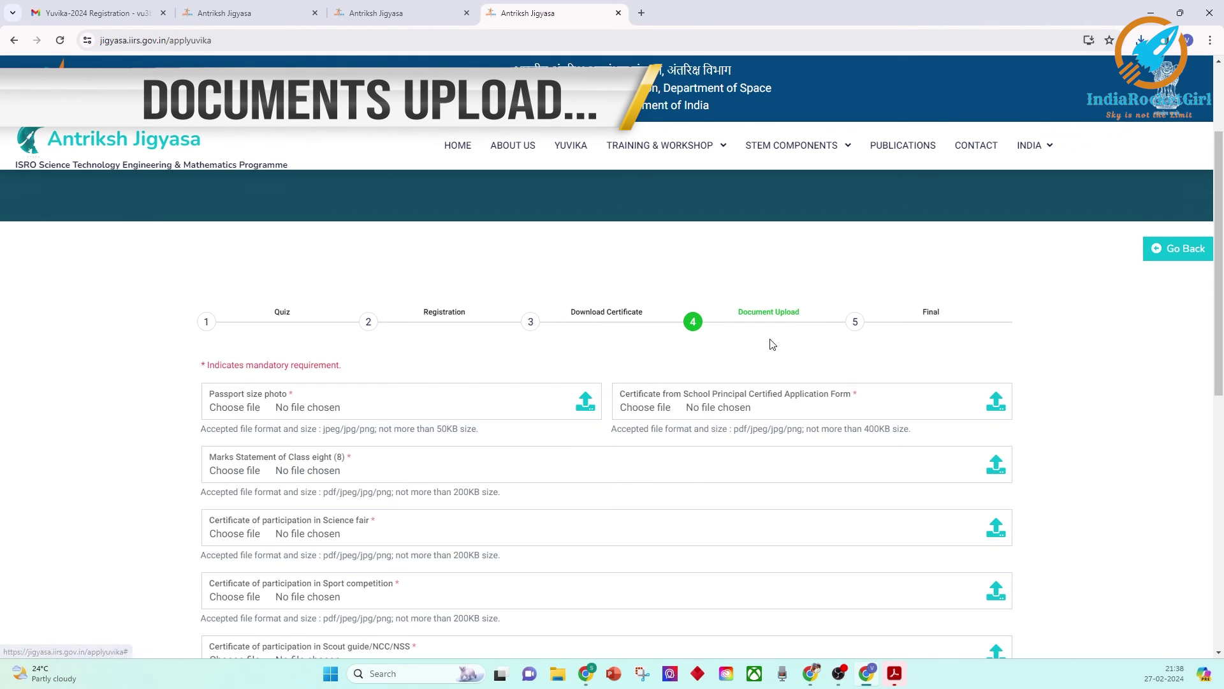
scroll(717, 368, down, 2)
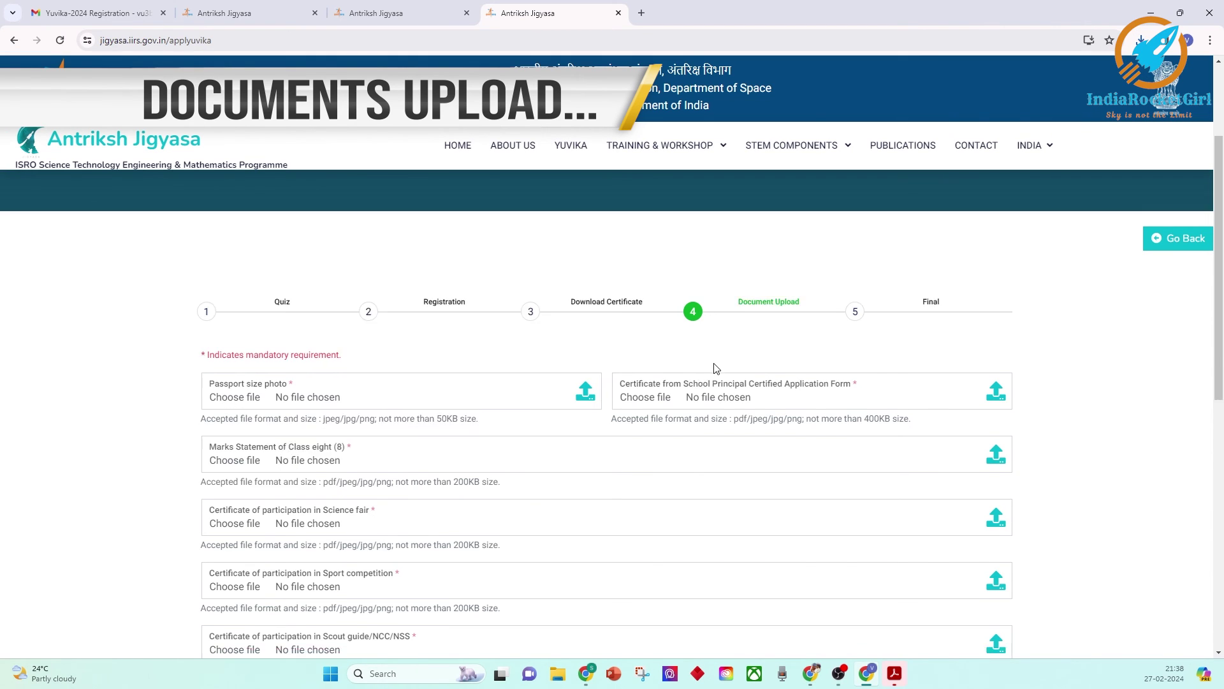